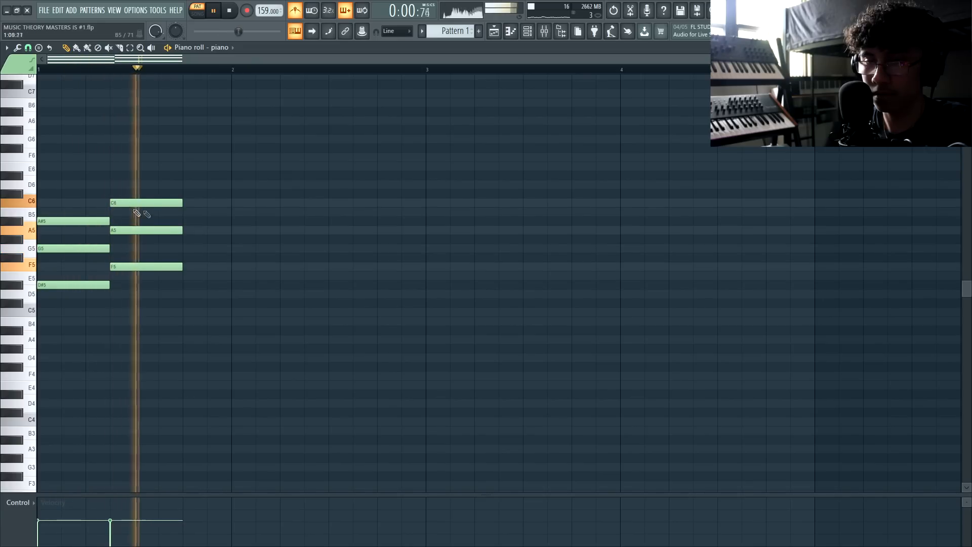
Add a third chord of G5, A#5 and D6 after the second chord
left_click_drag(186, 258, 187, 249)
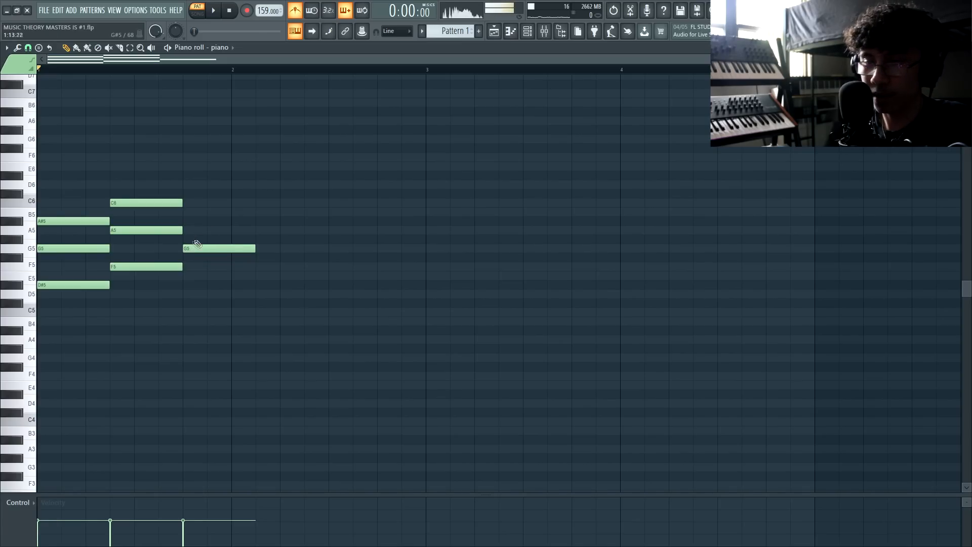
left_click(189, 221)
left_click(189, 185)
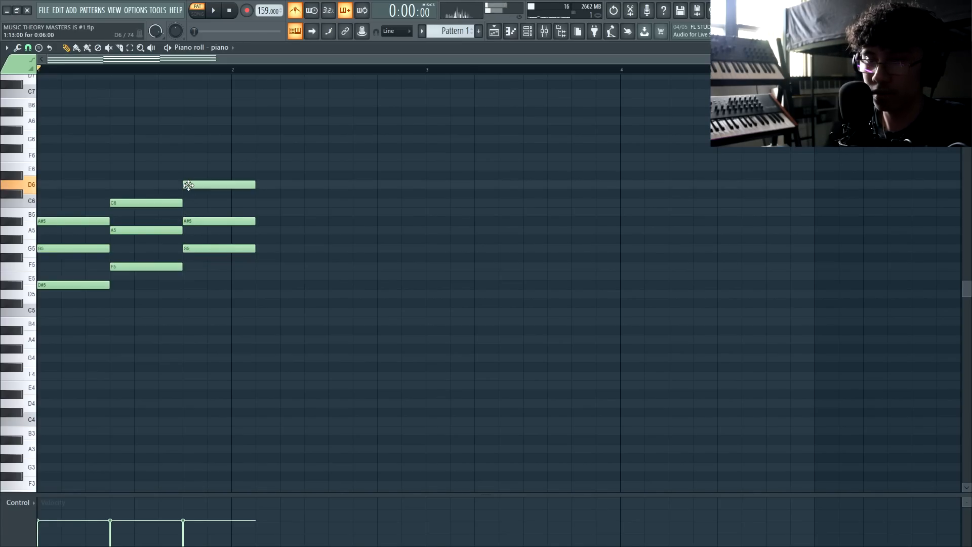
Apply legato to all notes so the third chord holds until bar 3
left_click_drag(98, 222, 92, 300)
left_click(92, 300)
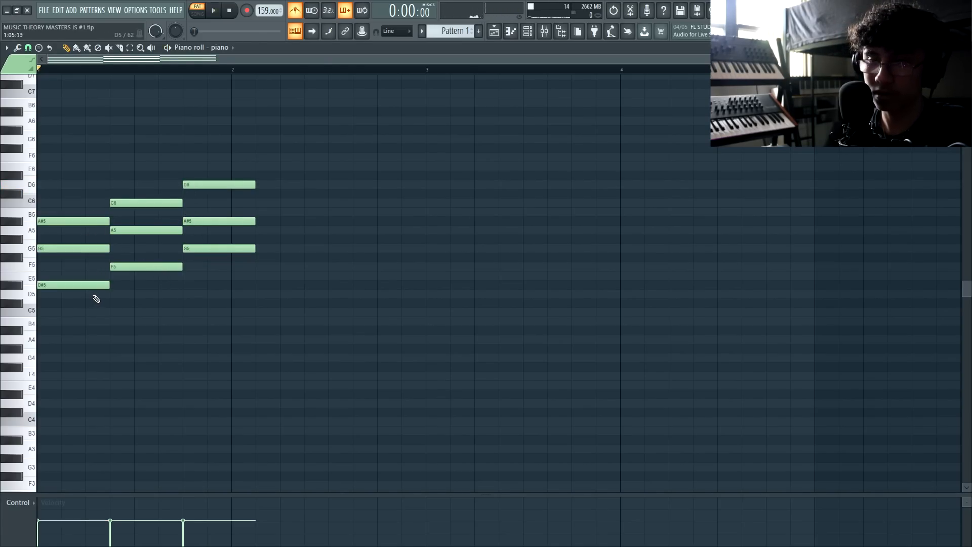
key("space")
key("space")
key("ctrl+a")
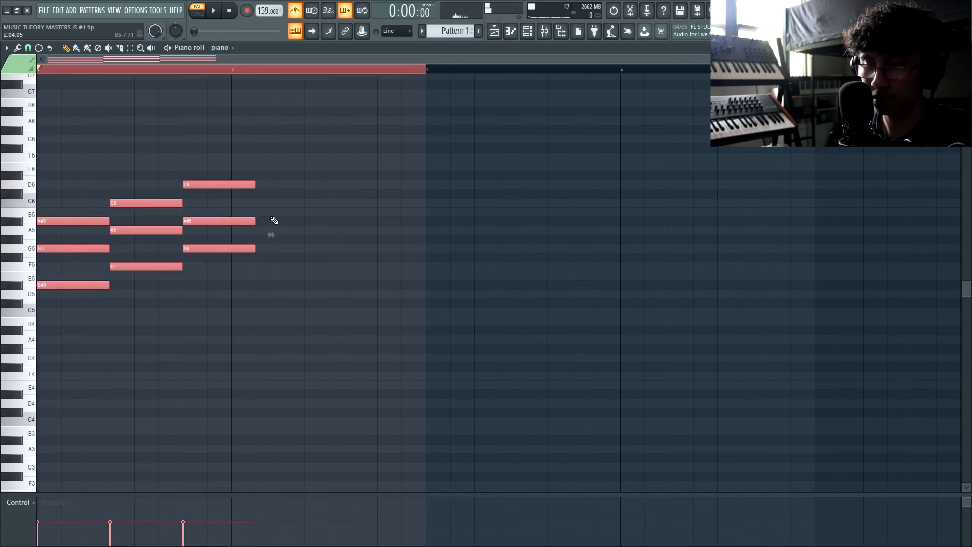
key("ctrl+l")
left_click(87, 297)
Stack a D6 note on top of the opening chord at bar 1
left_click_drag(87, 297, 76, 218)
left_click_drag(138, 297, 152, 199)
left_click_drag(213, 259, 225, 152)
left_click(225, 146)
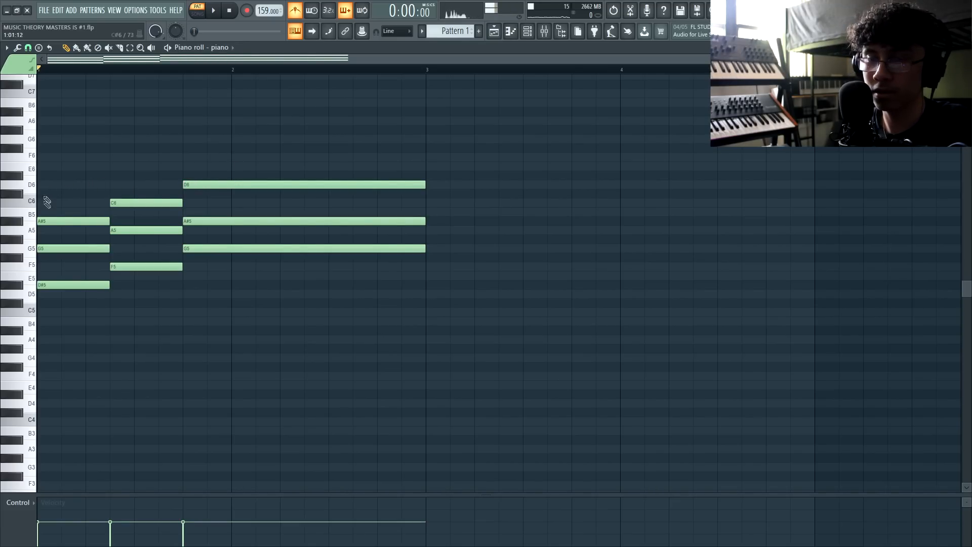
left_click(69, 189)
Audition the chords, then add an F6 above the second chord's F5–A5–C6
key("space")
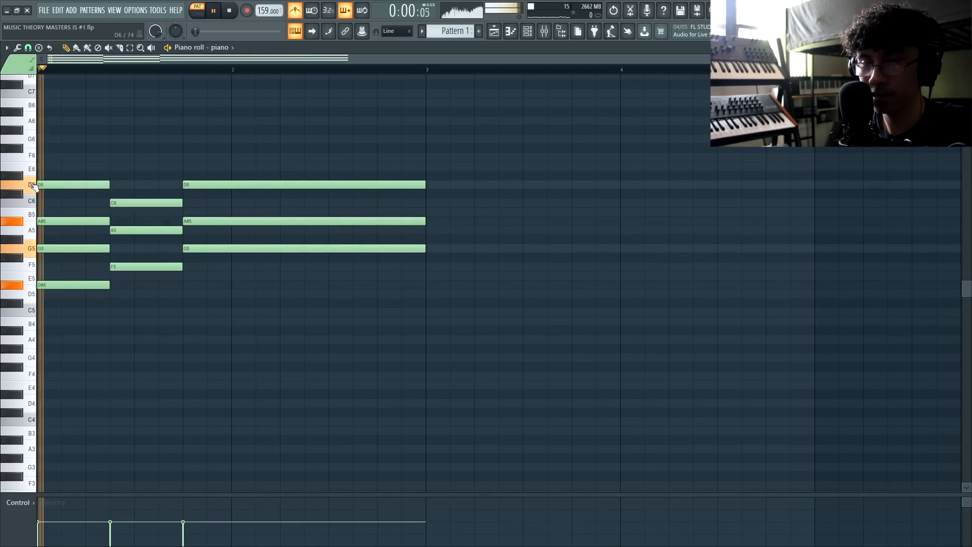
key("space")
left_click(72, 185)
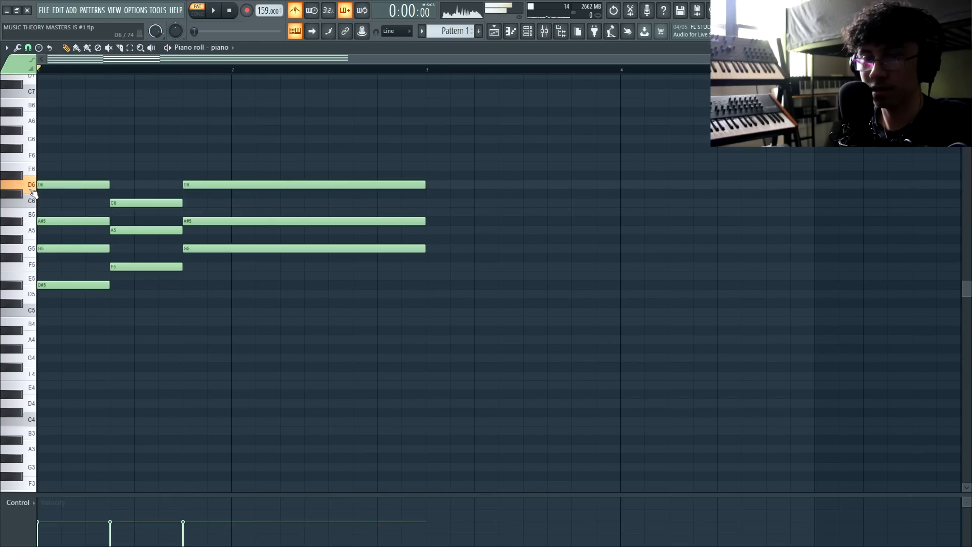
left_click_drag(70, 171, 49, 213)
left_click(51, 188, "ctrl")
left_click_drag(74, 173, 66, 298)
left_click(60, 368, "ctrl")
key("space")
key("space")
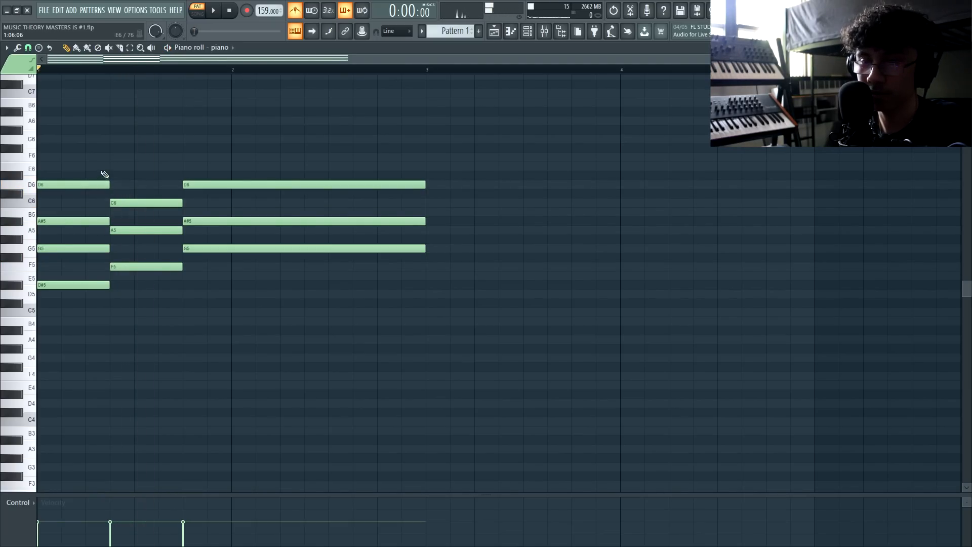
left_click(111, 155)
key("space")
key("space")
Try the F6 an octave lower, then copy the second chord's F5 up to F6
left_click_drag(160, 135, 158, 171)
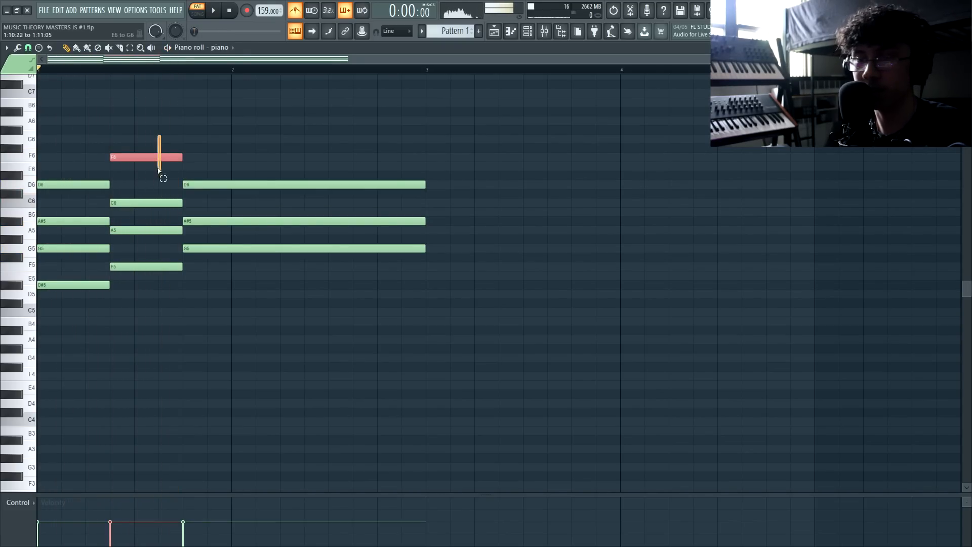
key("shift+Down")
left_click_drag(133, 287, 133, 190)
left_click(162, 259)
left_click_drag(144, 267, 140, 157)
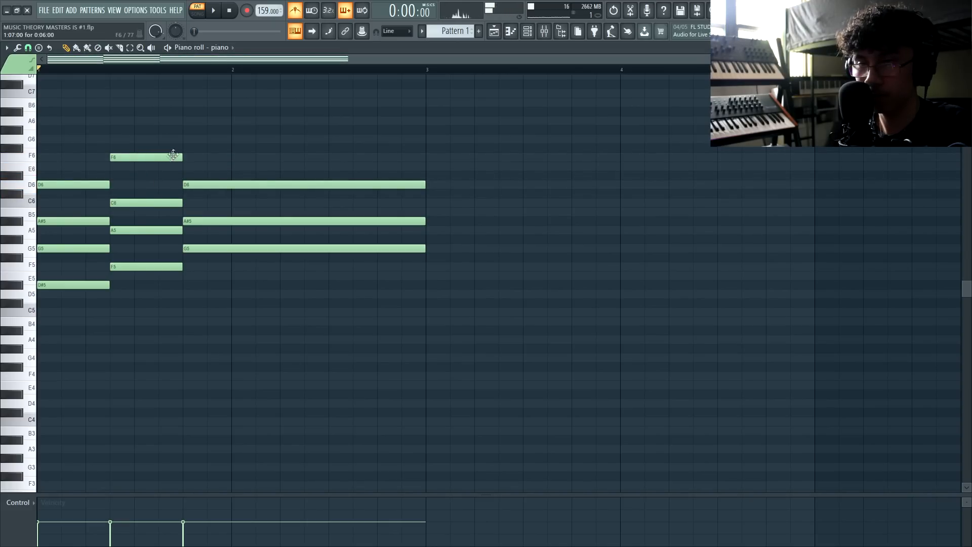
Add a G6 above the third chord and stretch it to end at bar 3
left_click(188, 139)
key("space")
left_click_drag(255, 141, 434, 145)
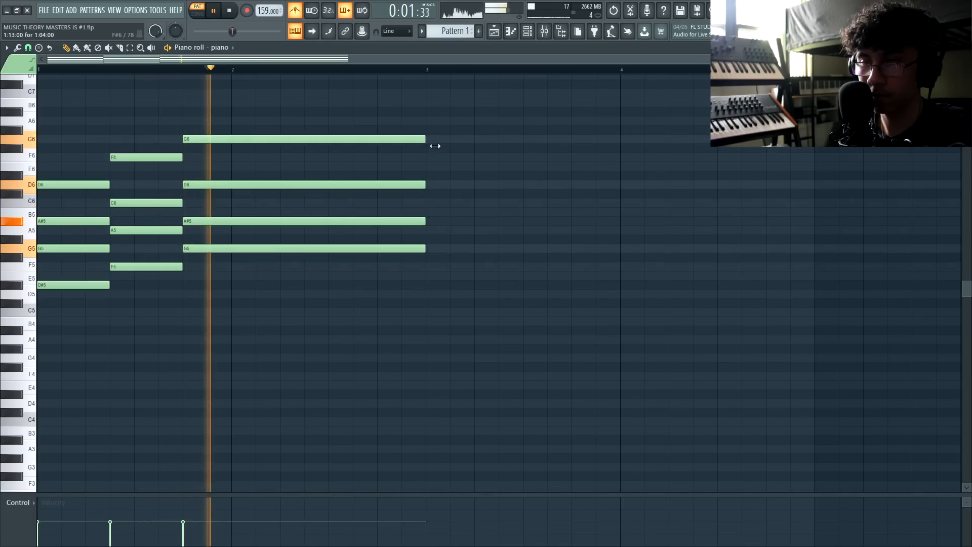
key("space")
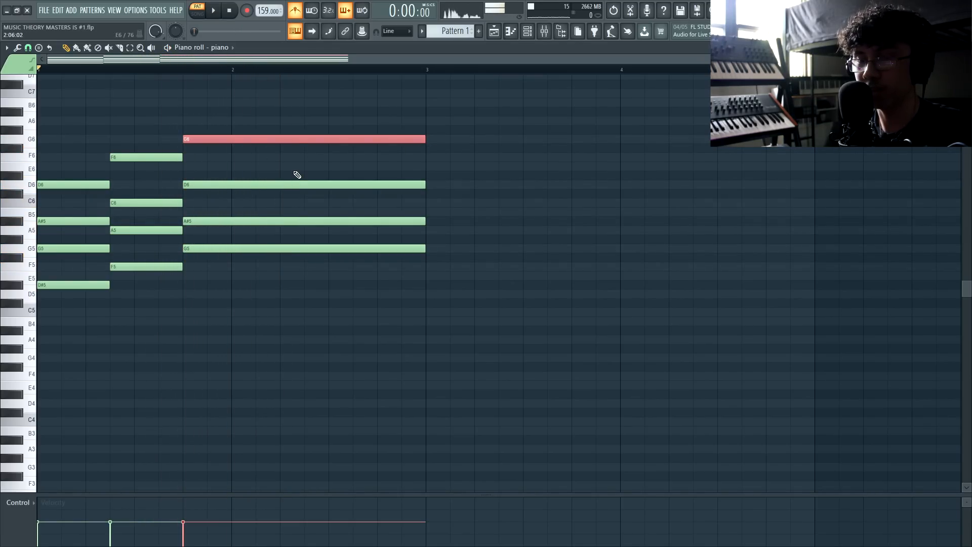
key("ctrl+Down")
key("ctrl+z")
key("ctrl+d")
key("space")
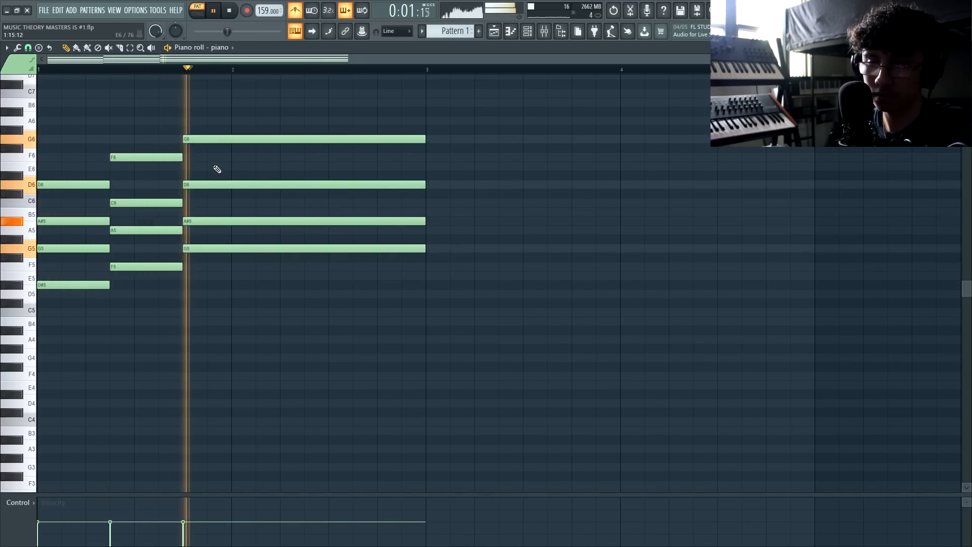
key("space")
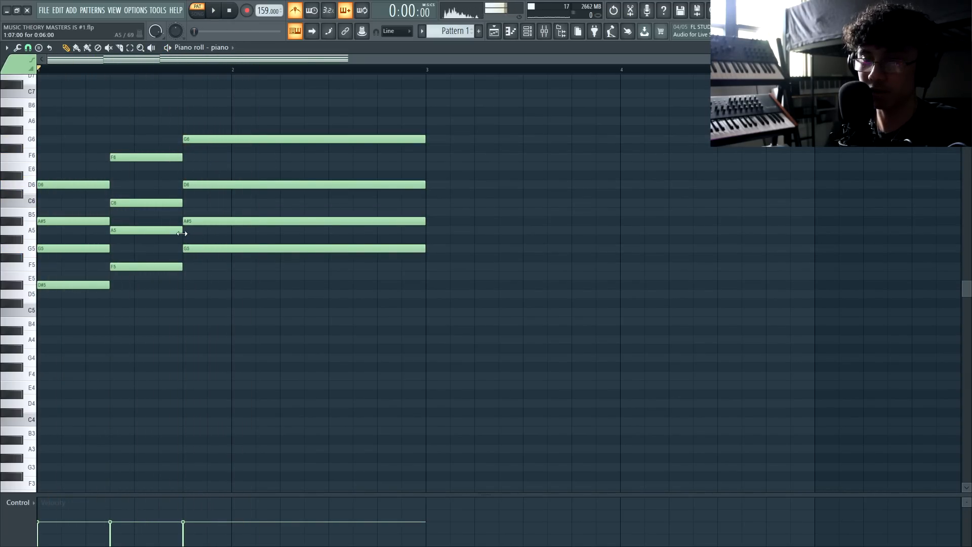
Check the chord voicings, then select all twelve notes
left_click_drag(87, 299, 67, 129)
left_click_drag(204, 243, 165, 280)
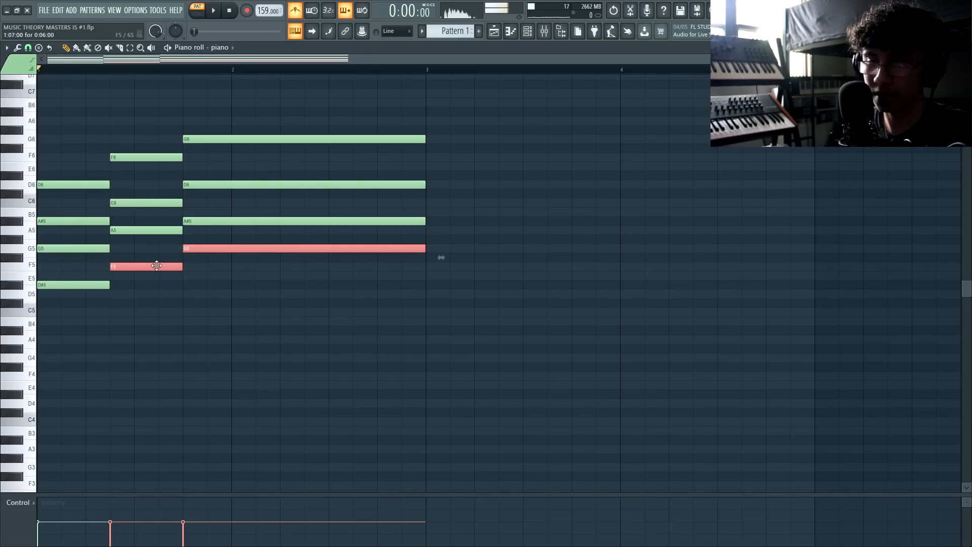
key("ctrl+Up")
key("ctrl+a")
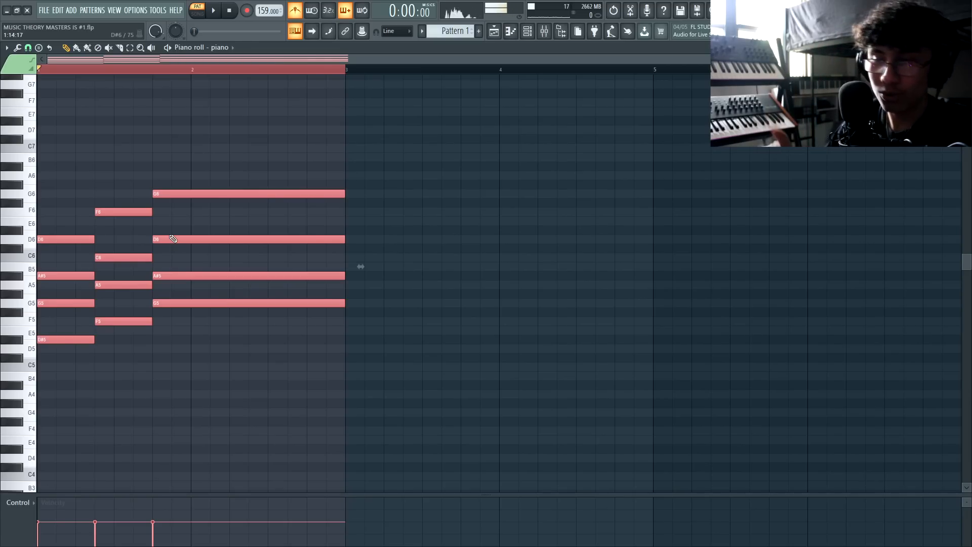
Duplicate the progression into bars 3–4 and delete the copied F6 and G6 top notes
key("ctrl+b")
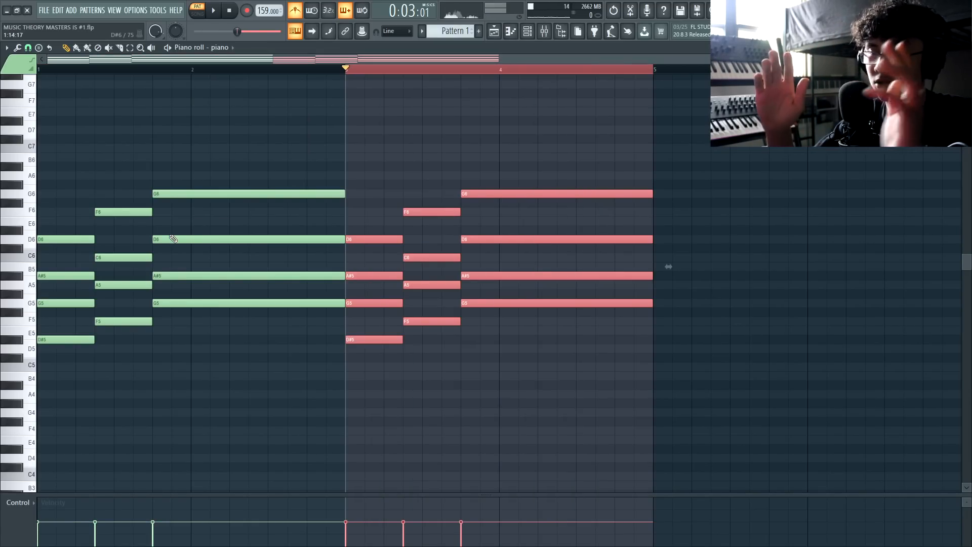
key("ctrl+d")
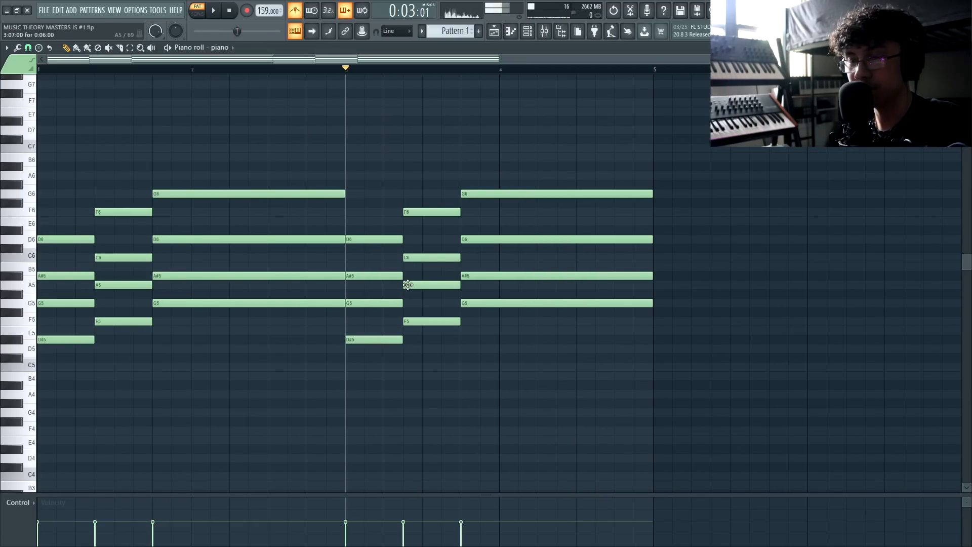
left_click_drag(383, 361, 437, 212)
left_click(362, 214, "ctrl")
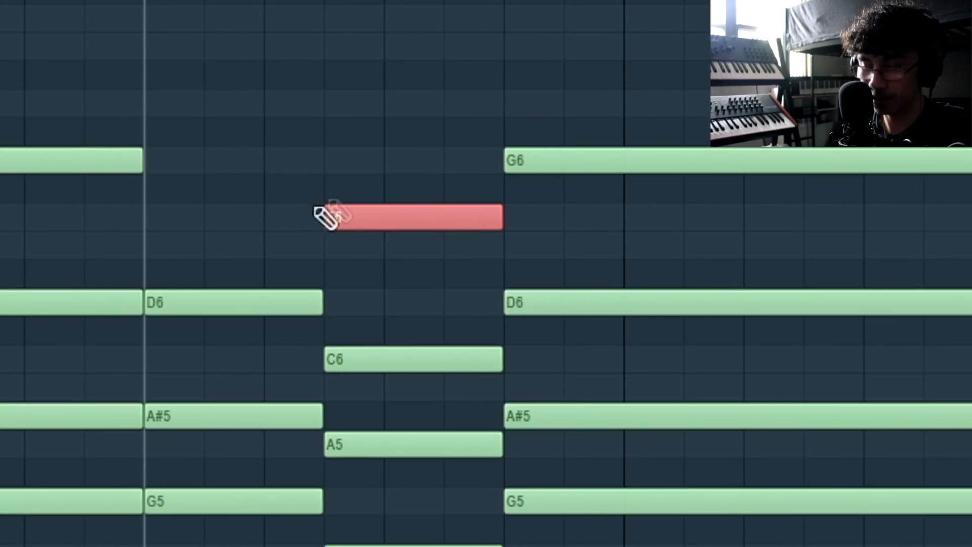
key("Delete")
left_click_drag(669, 204, 653, 197)
key("Delete")
Play the repeat from bar 3 and review its chord notes
key("space")
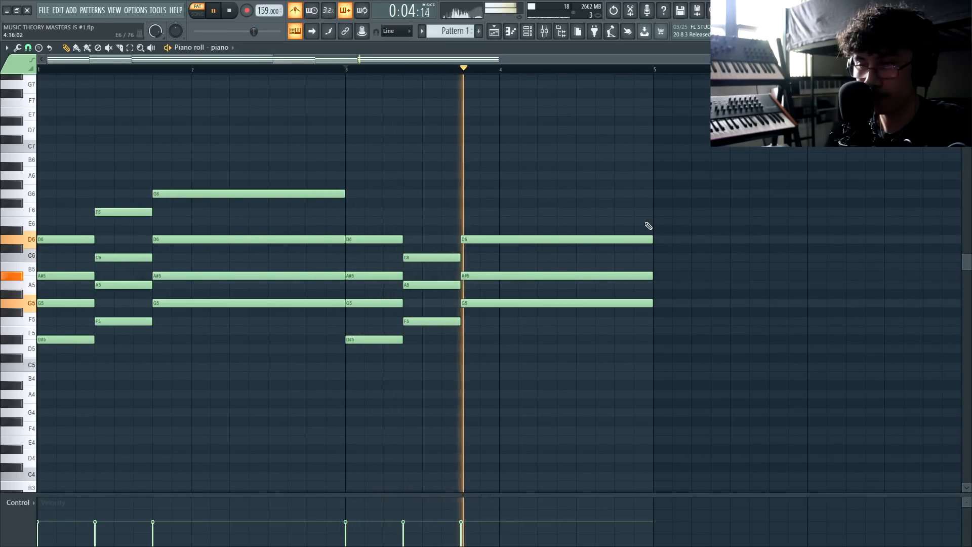
key("space")
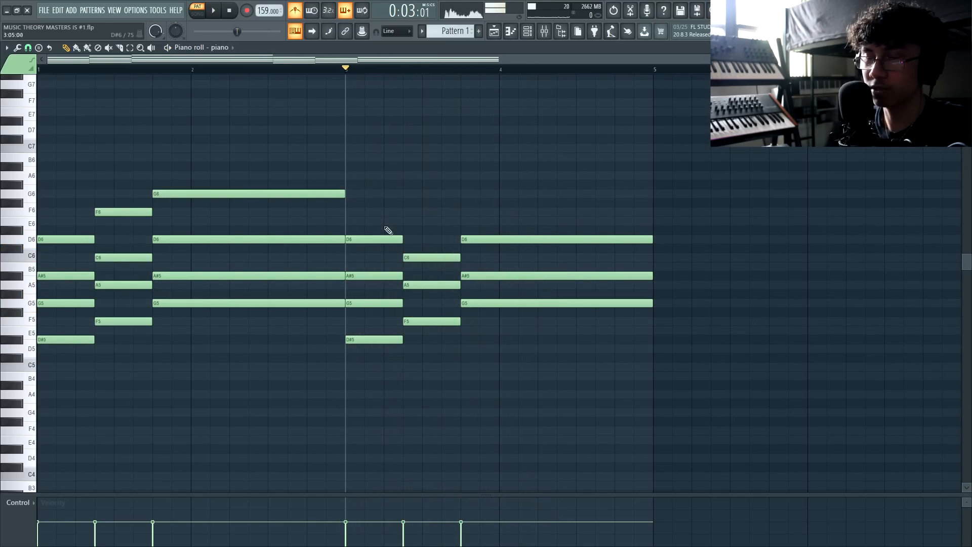
left_click_drag(376, 217, 372, 404)
left_click(492, 357, "ctrl")
left_click_drag(514, 207, 442, 331)
Return to bar 1 and play back the full two-pass chord pattern
left_click(444, 348, "ctrl")
left_click(229, 11)
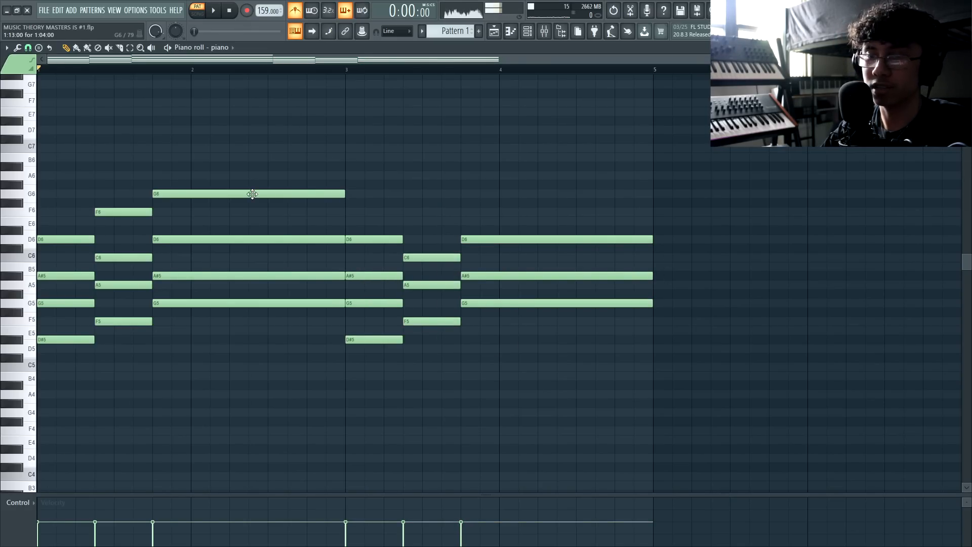
left_click_drag(193, 174, 51, 236)
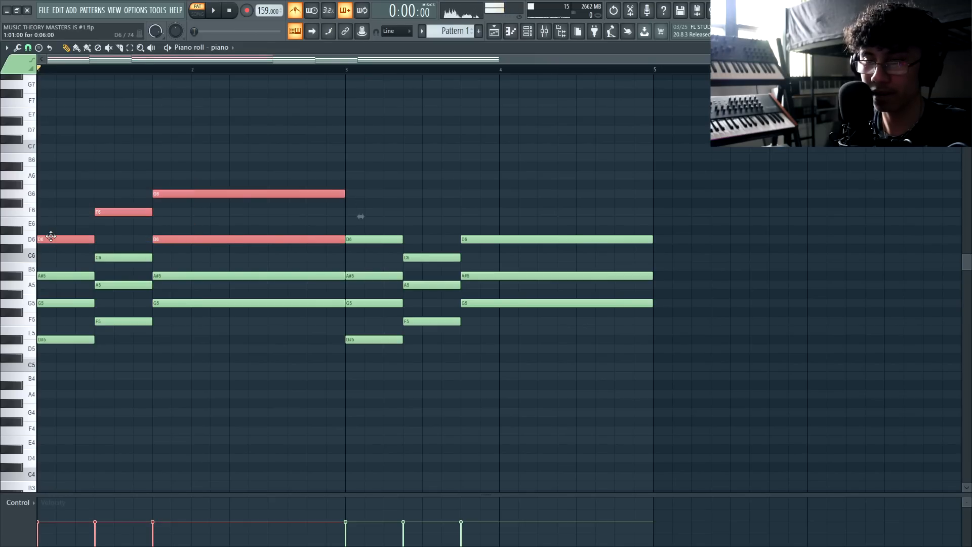
left_click(359, 218, "ctrl")
left_click_drag(383, 199, 545, 369)
left_click(668, 289, "ctrl")
key("space")
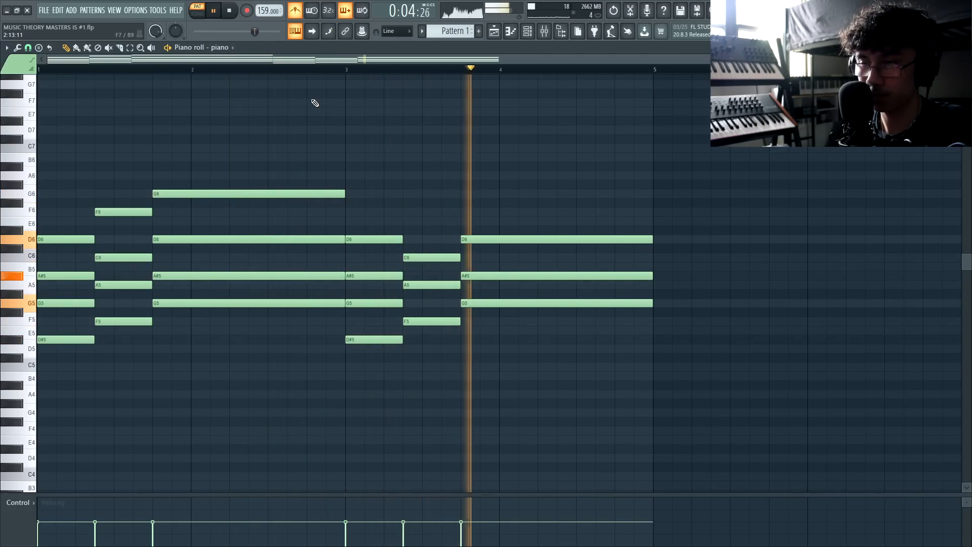
key("space")
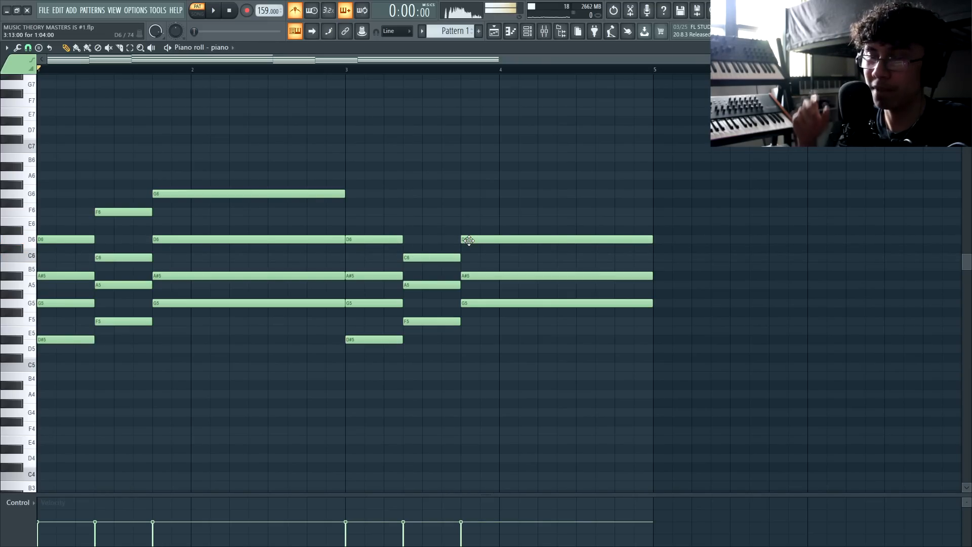
key("space")
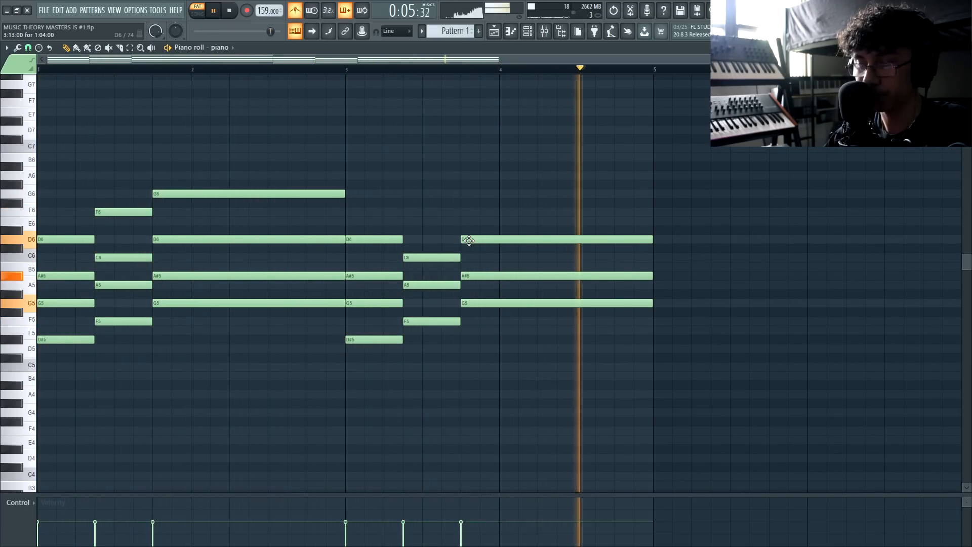
key("space")
Copy every chord's bottom note (D#5, F5, G5) an octave down to D#4, F4 and G4
scroll(257, 302, "down", 2)
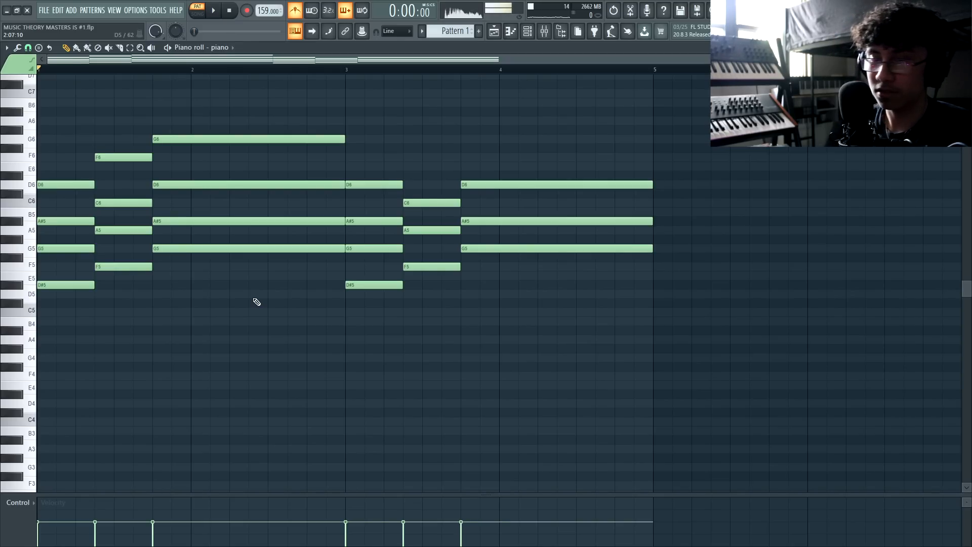
left_click(82, 285, "ctrl+shift")
left_click(120, 265, "ctrl+shift")
left_click(375, 285, "ctrl+shift")
left_click(300, 248, "ctrl+shift")
left_click(446, 267, "ctrl+shift")
left_click(515, 248, "ctrl+shift")
key("ctrl+Down")
key("space")
key("space")
scroll(452, 28, "down", 1)
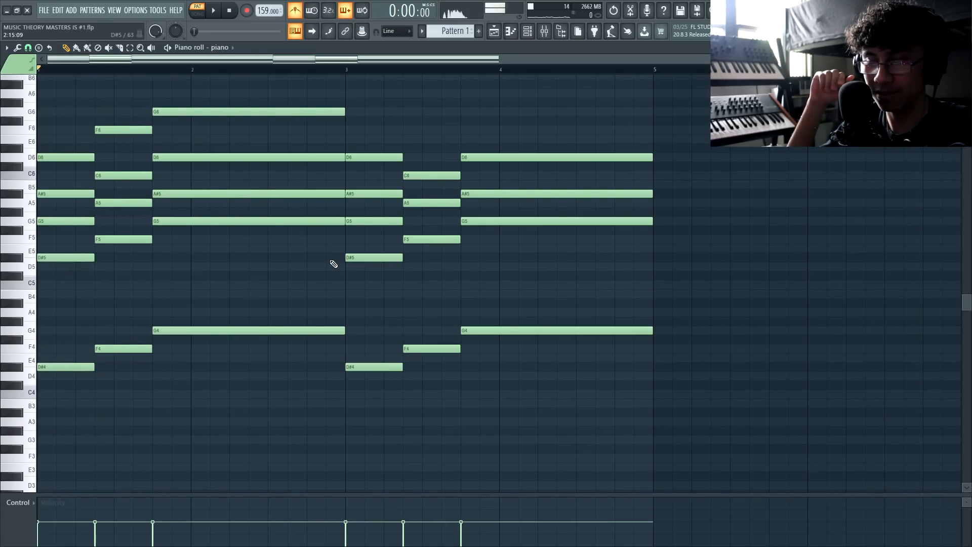
Lower the first-pass F4 bass note to D4 and the long G4 to D#4, giving C4–D4–D#4
left_click_drag(206, 317, 73, 394)
left_click(78, 391, "ctrl")
key("space")
key("space")
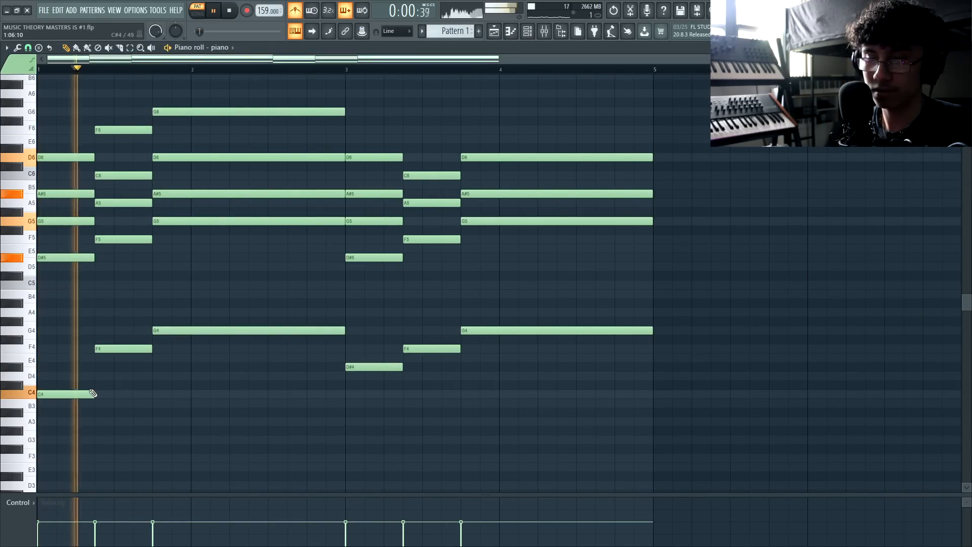
left_click_drag(111, 349, 111, 376)
key("space")
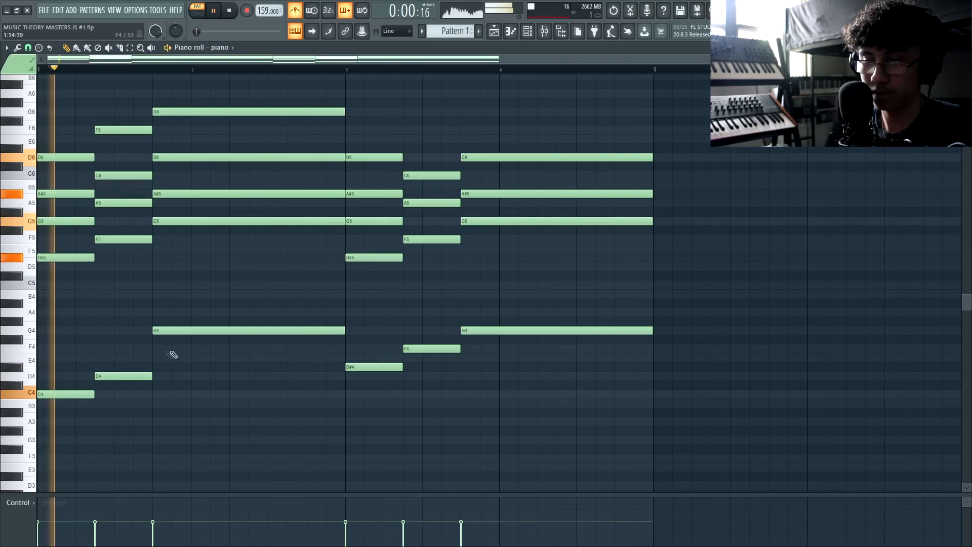
left_click_drag(174, 329, 183, 372)
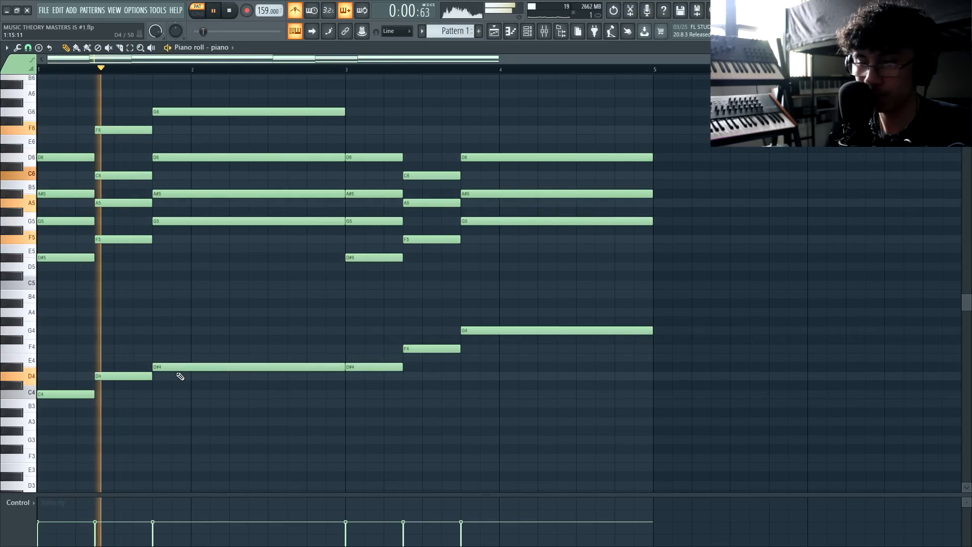
scroll(258, 353, "up", 1)
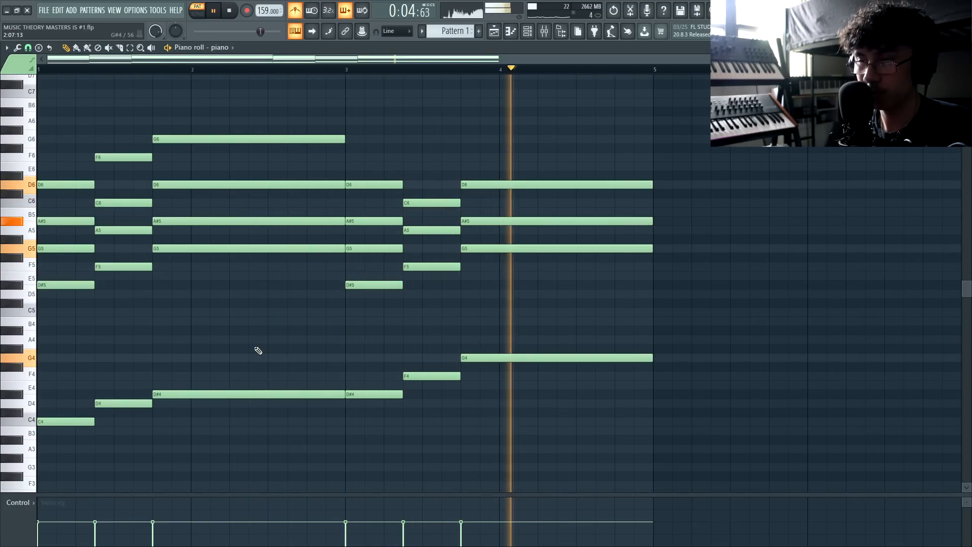
key("space")
scroll(286, 326, "down", 2)
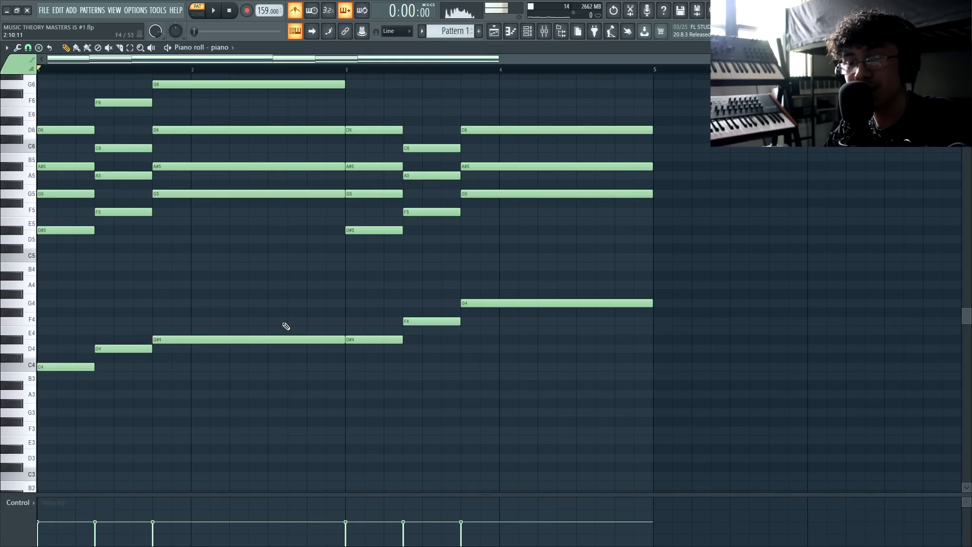
left_click_drag(176, 319, 38, 425)
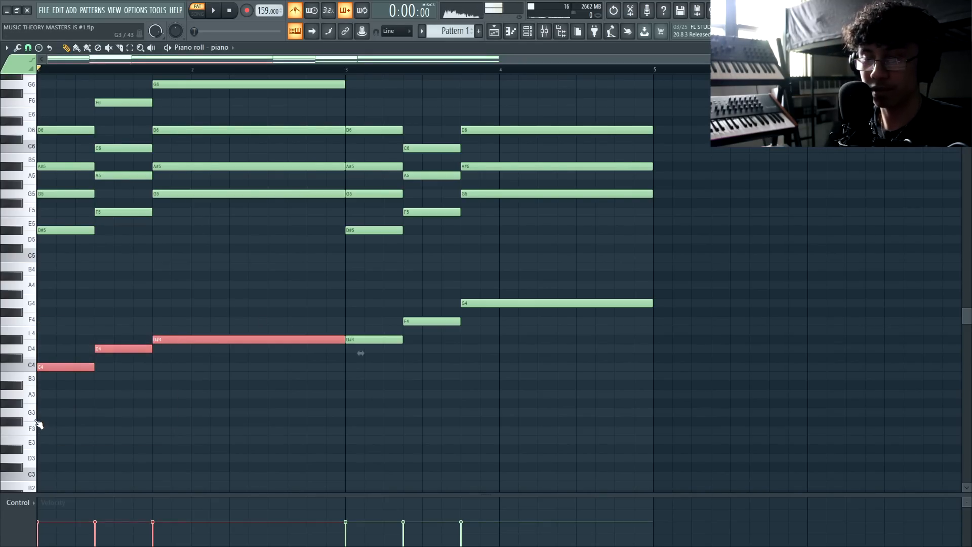
Try the C4, D4 and D#4 bass notes an octave higher
key("ctrl+Up")
scroll(124, 274, "up", 3)
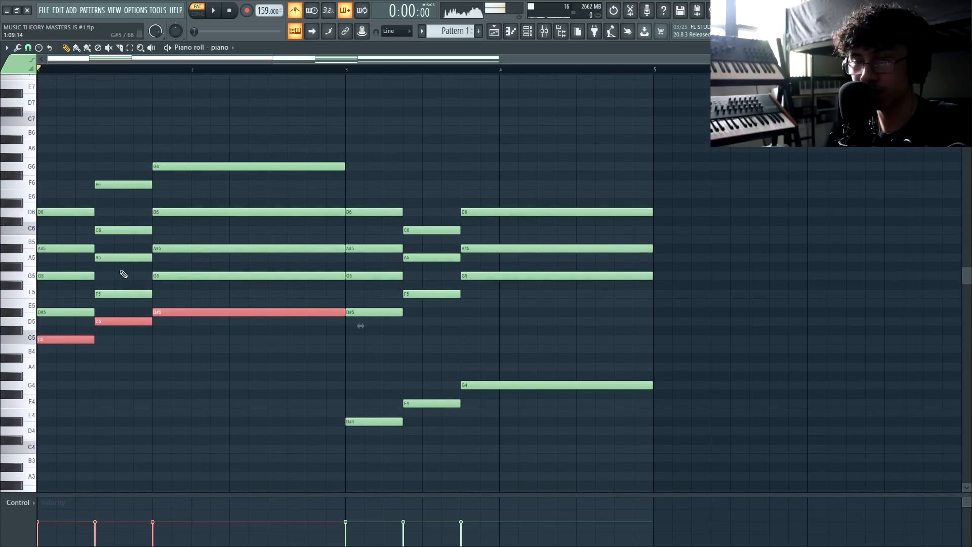
left_click_drag(65, 127, 193, 389)
left_click(171, 365)
scroll(59, 285, "down", 1)
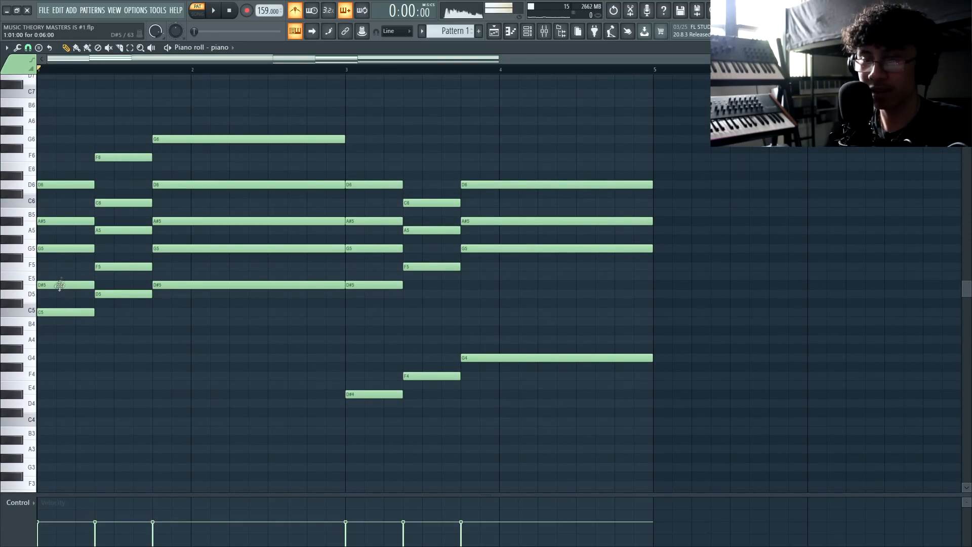
Review the notes of the first, second and third chords, including the G6 top note
left_click_drag(58, 288, 53, 165)
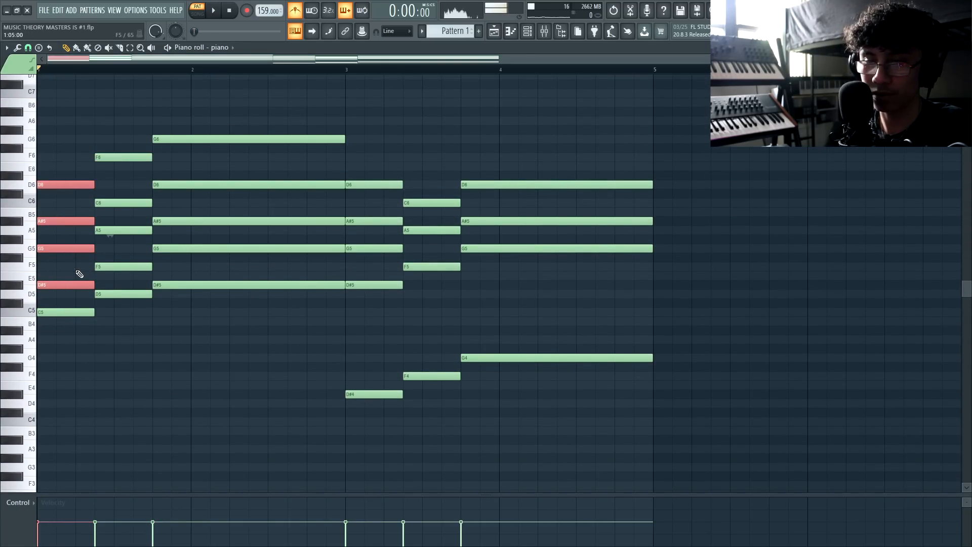
left_click(78, 275)
left_click_drag(56, 327, 45, 167)
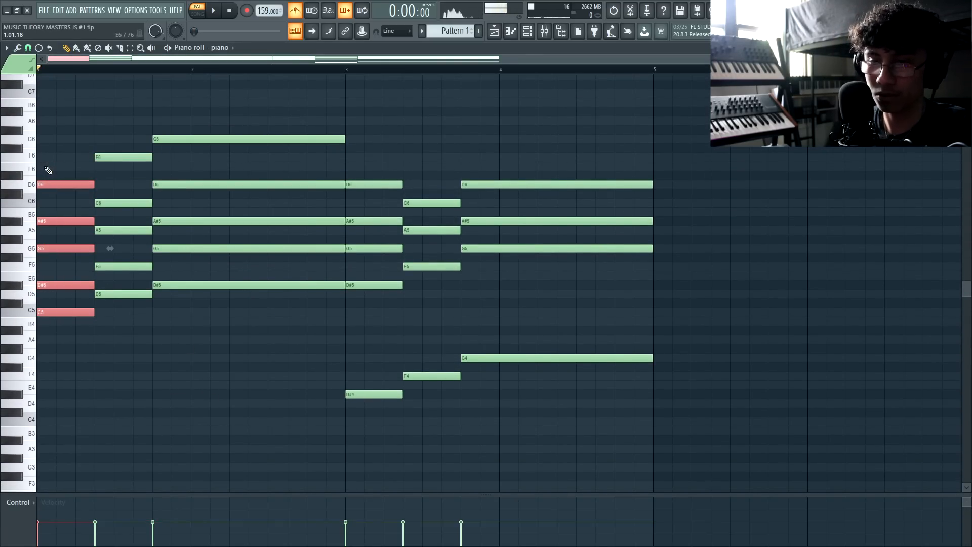
left_click(118, 294)
left_click_drag(108, 315, 96, 191)
left_click(111, 166)
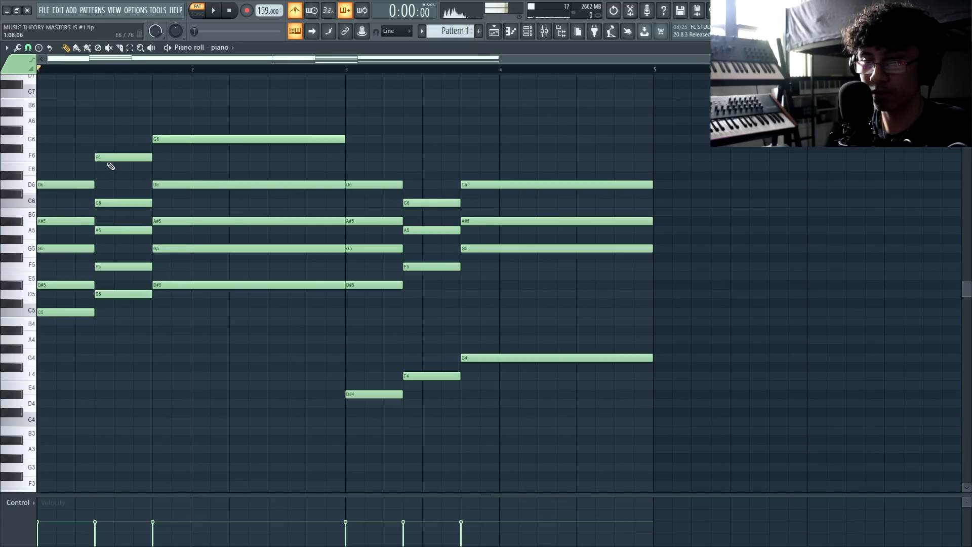
left_click_drag(178, 282, 183, 132)
left_click(182, 174)
left_click(184, 132)
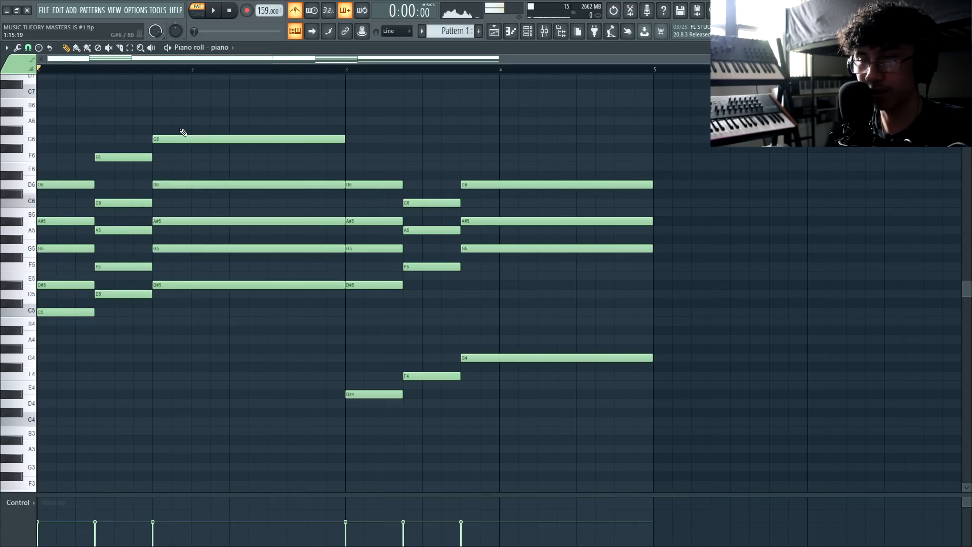
left_click_drag(75, 174, 115, 138)
Move the C5, D5 and D#5 bass notes back down to the low octave
left_click(170, 283, "ctrl")
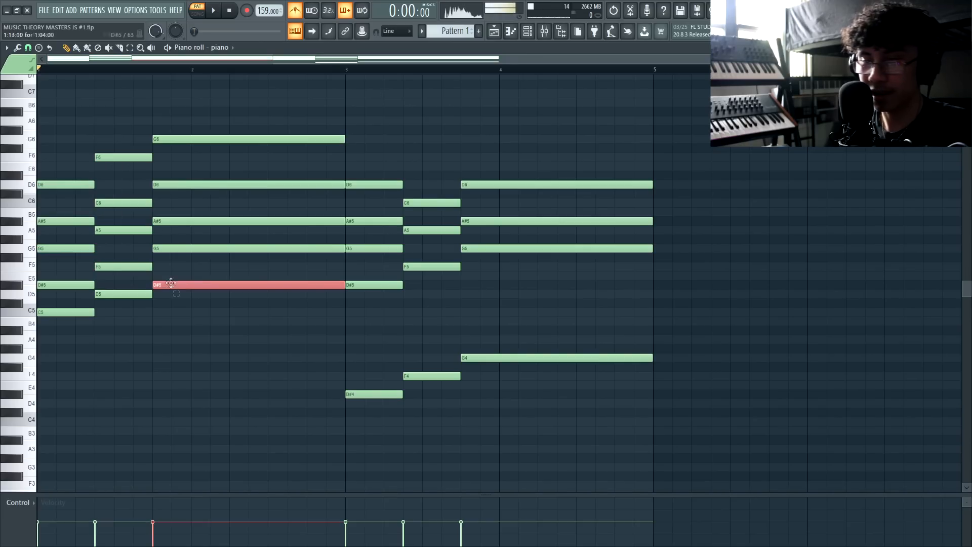
left_click(132, 294, "ctrl+shift")
left_click(89, 312, "ctrl+shift")
key("ctrl+Down")
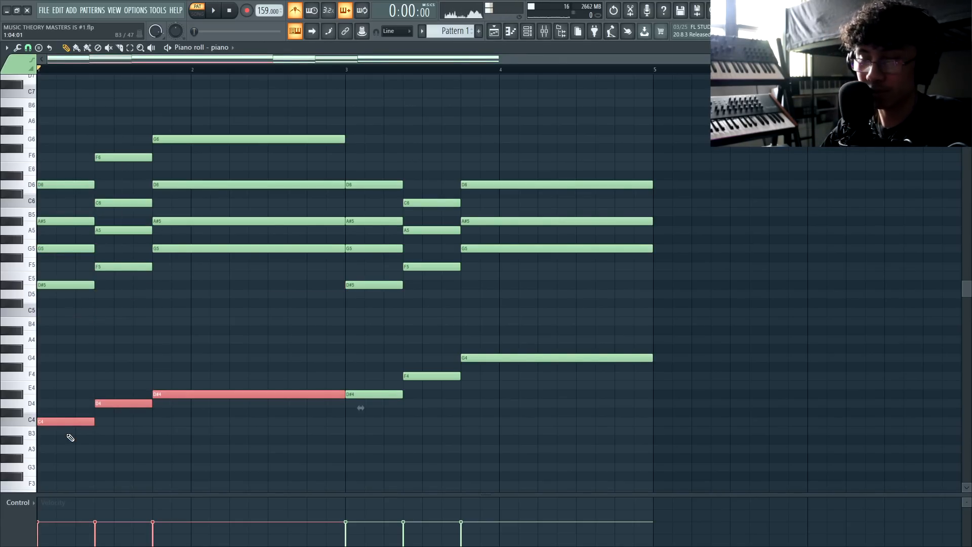
key("ctrl+d")
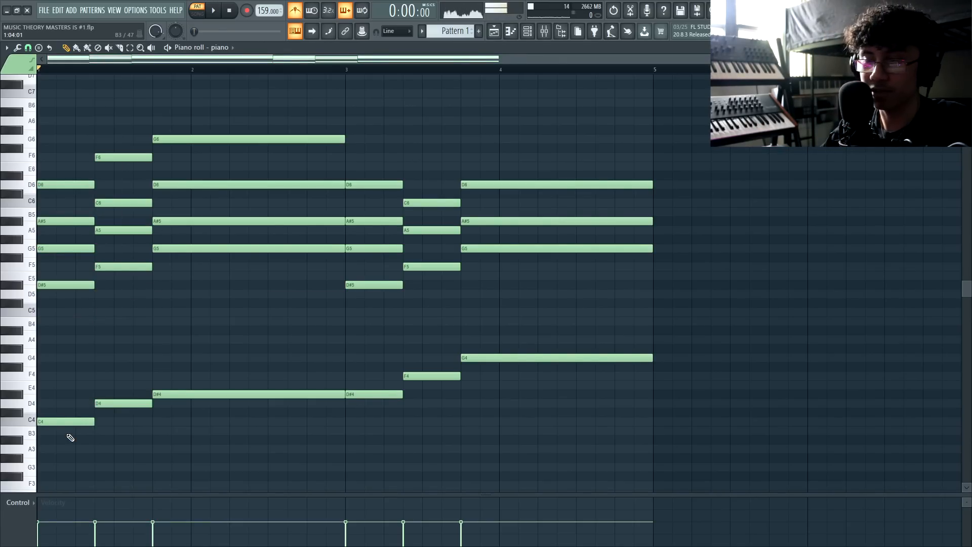
Play the pattern and save the project with Ctrl+S
key("space")
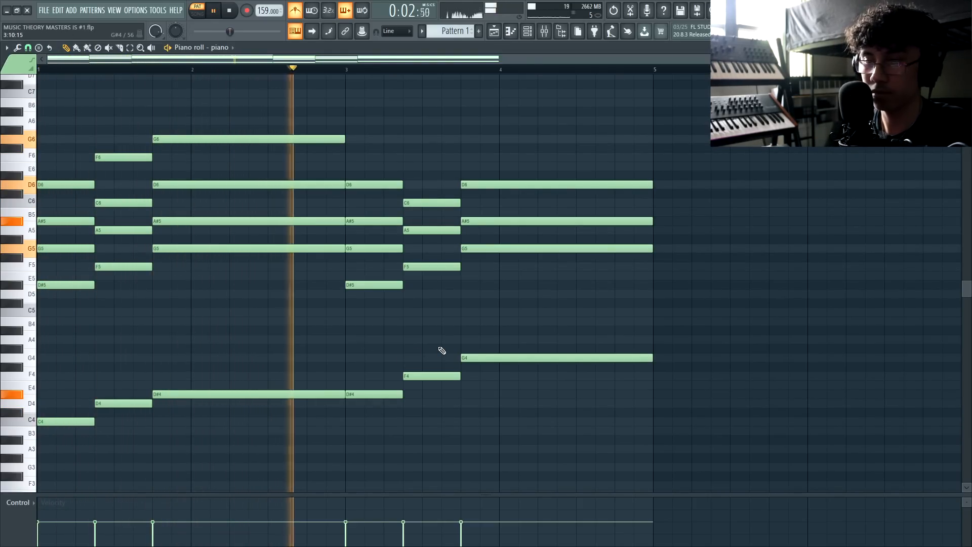
key("ctrl+s")
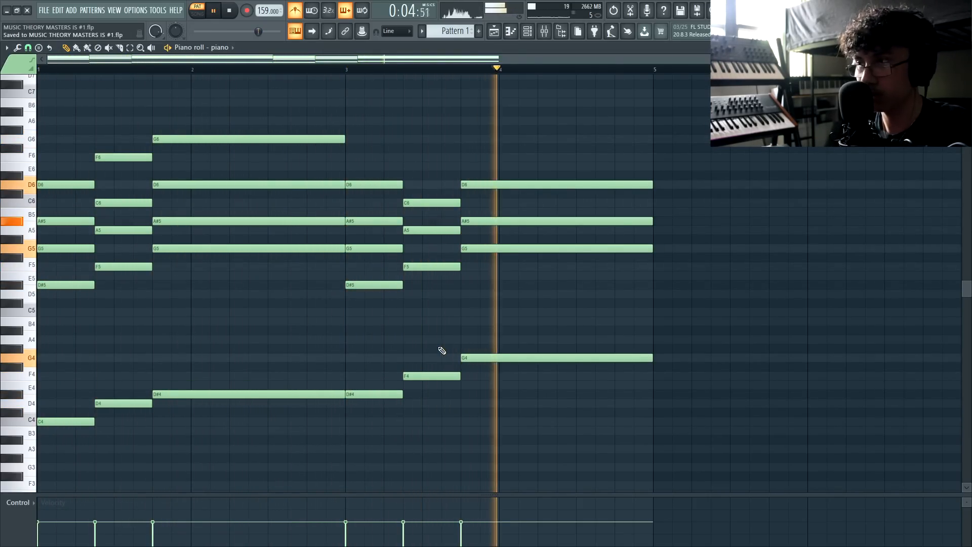
key("space")
scroll(384, 102, "up", 2)
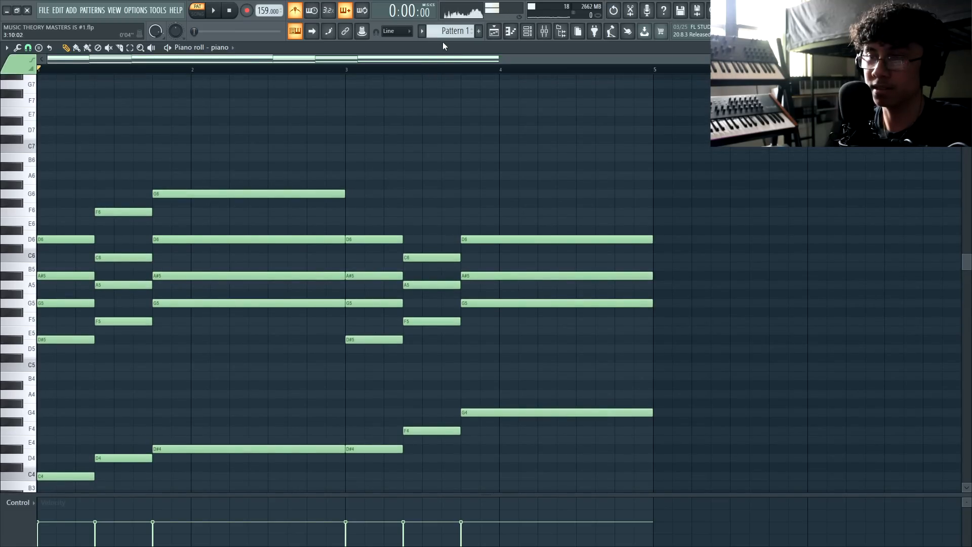
scroll(76, 243, "up", 1)
left_click(55, 267)
Clone the first D6 up an octave to D7 and shift it one step later
left_click_drag(55, 270, 43, 269)
key("ctrl+Up")
mouse_move(79, 159)
left_mouse_down()
mouse_move(98, 158)
mouse_move(73, 157)
mouse_move(79, 127)
left_mouse_up()
key("space")
Add a C7 then a D7 melody note, stretching the D7 to bar 3
key("space")
left_click_drag(97, 165, 152, 179)
key("space")
key("space")
left_click(156, 158)
key("space")
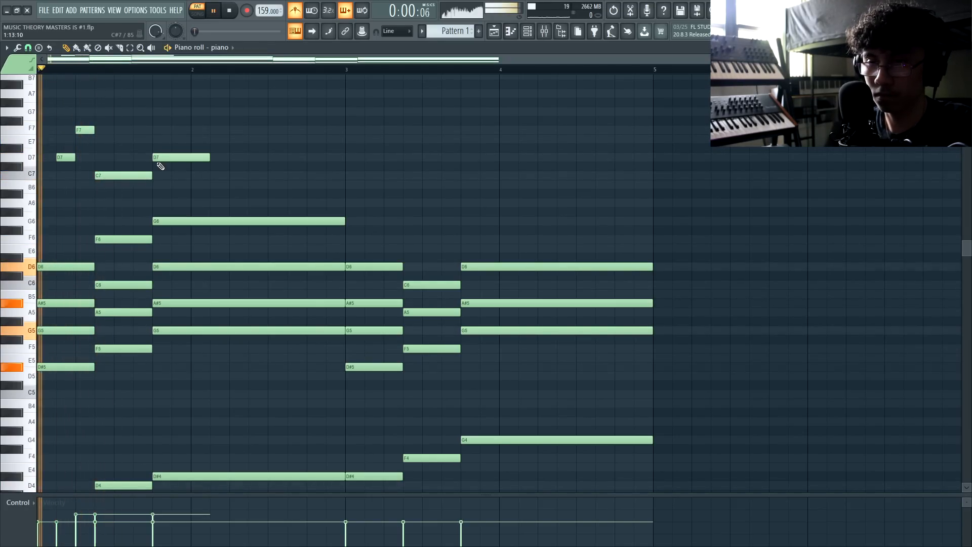
key("space")
left_click_drag(210, 160, 345, 159)
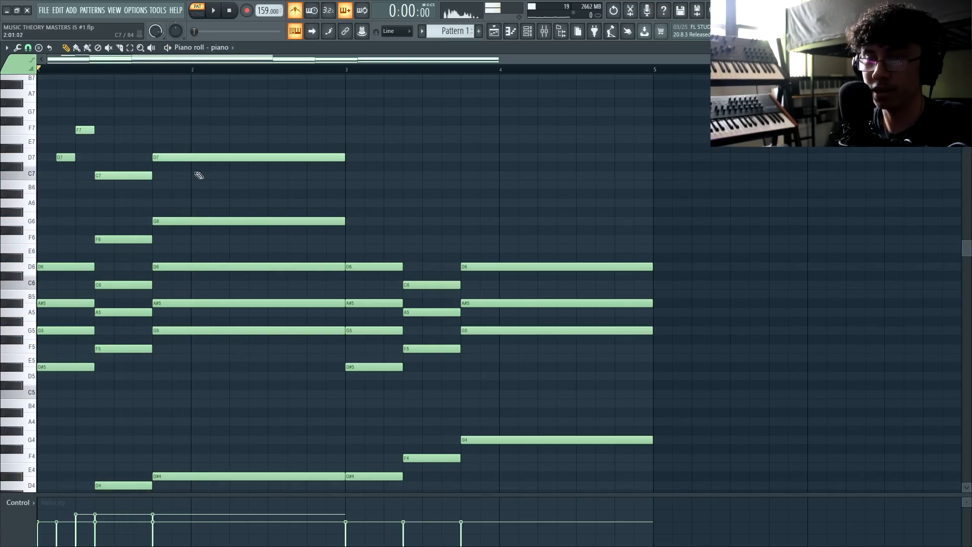
key("space")
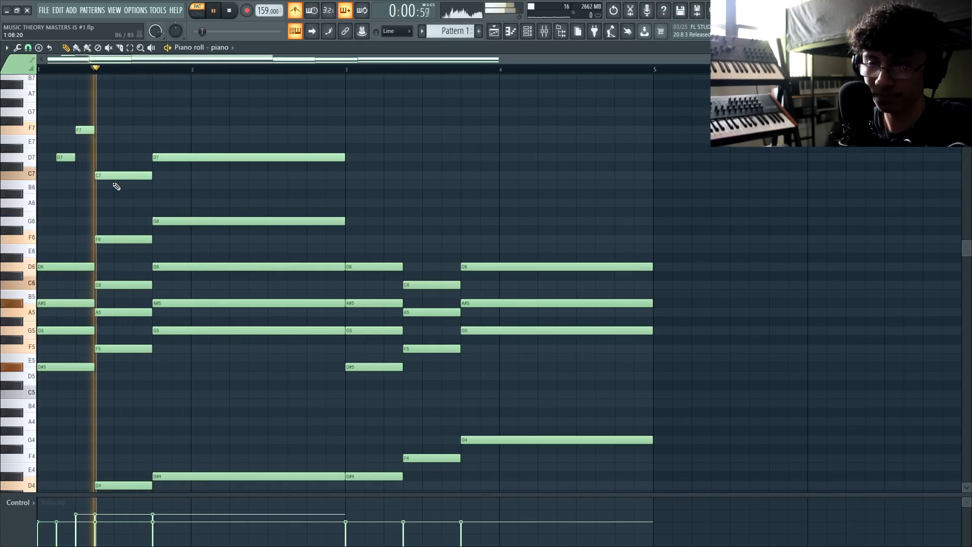
key("space")
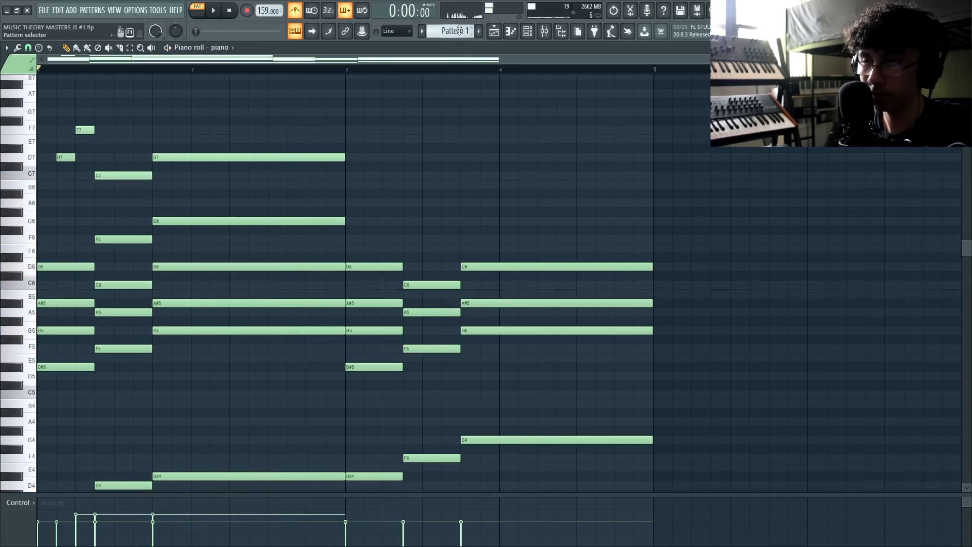
key("space")
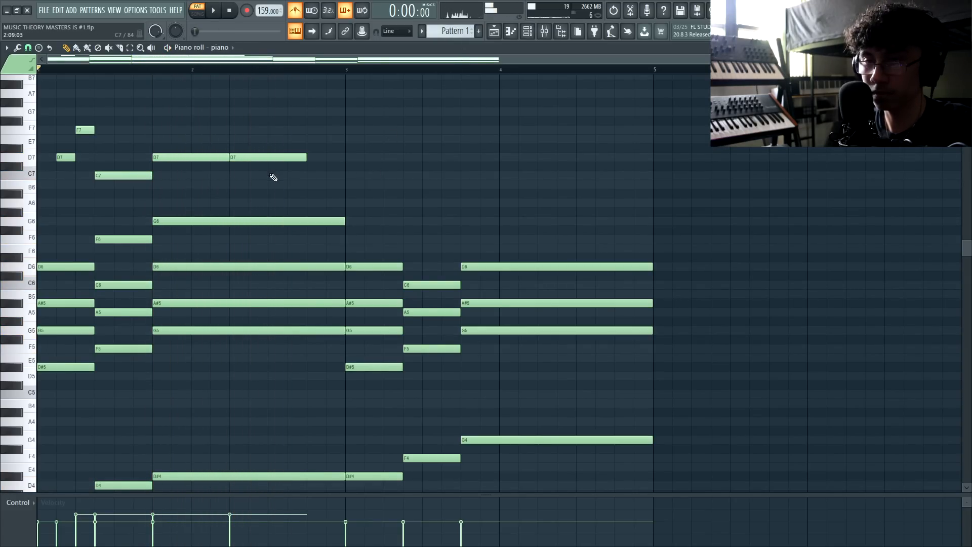
Add C7 and A#6 notes stepping down after the long D7
left_click(273, 176)
left_click(310, 194)
key("space")
mouse_move(269, 146)
left_mouse_down()
mouse_move(384, 200)
mouse_move(308, 176)
left_mouse_up()
left_click(200, 180, "ctrl")
scroll(199, 179, "up", 3)
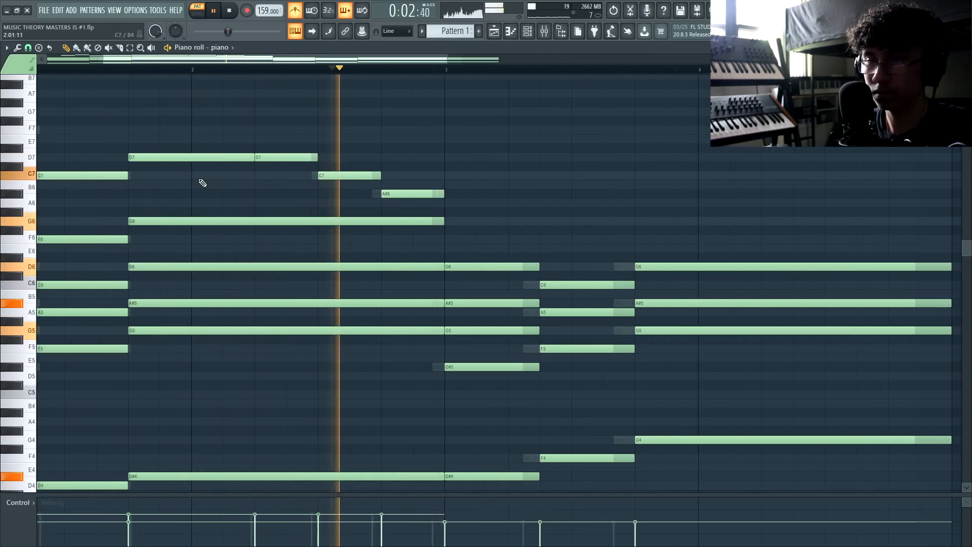
key("space")
scroll(254, 178, "up", 5)
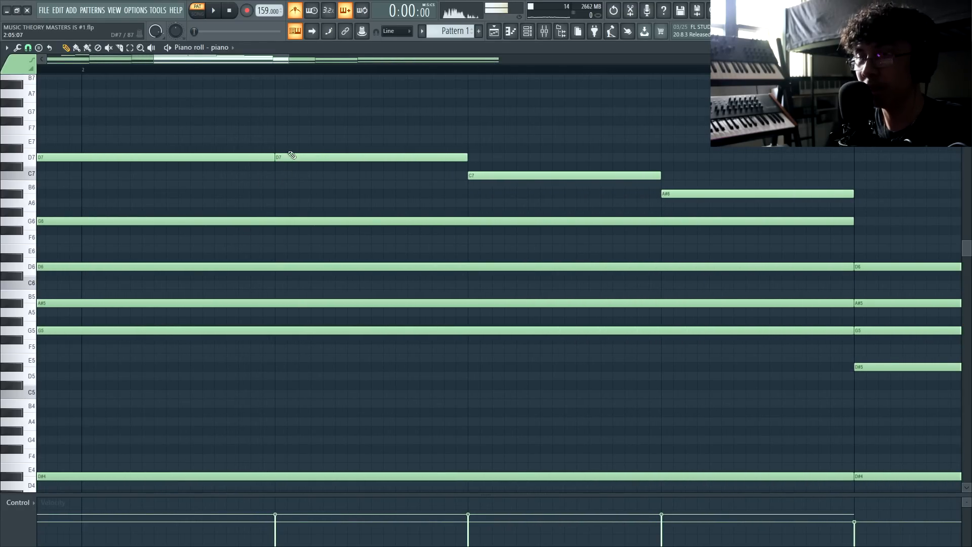
Place a new note after the held D7, set it to C7 and shorten it
left_click(292, 155)
left_click(274, 176)
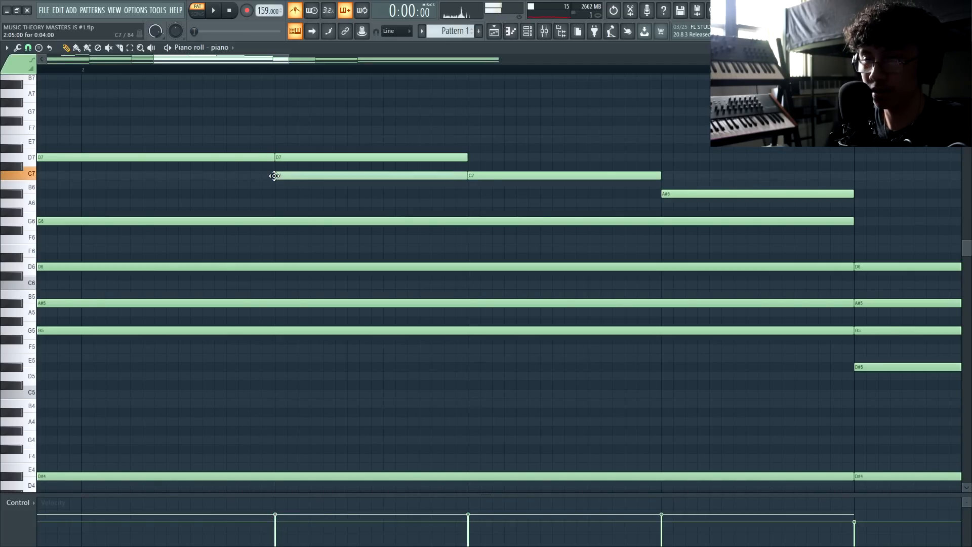
left_click_drag(281, 176, 281, 165)
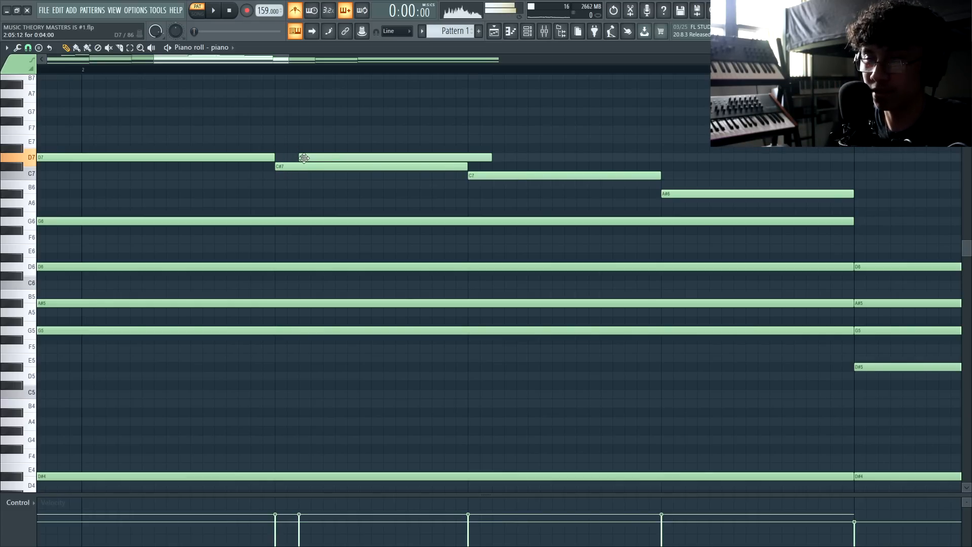
key("space")
key("space")
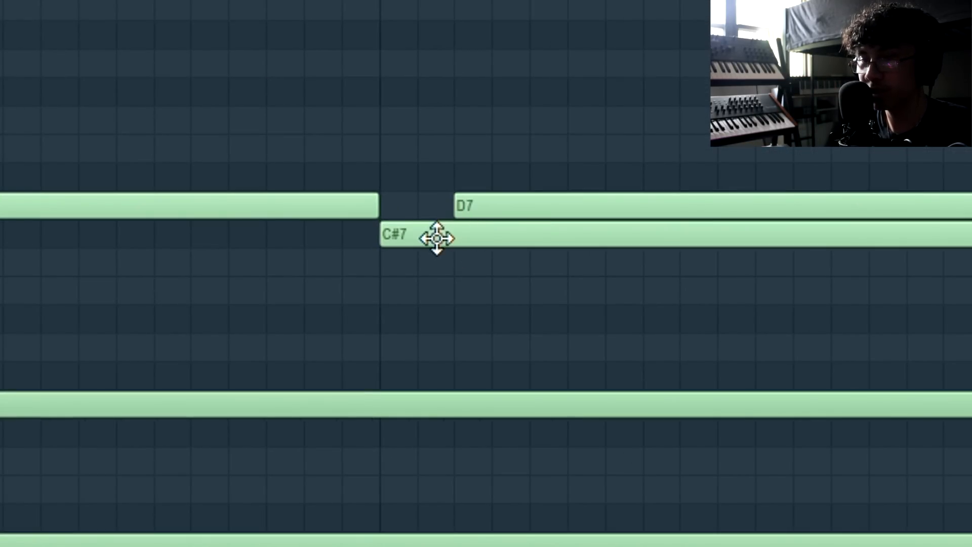
left_click(326, 182, "ctrl")
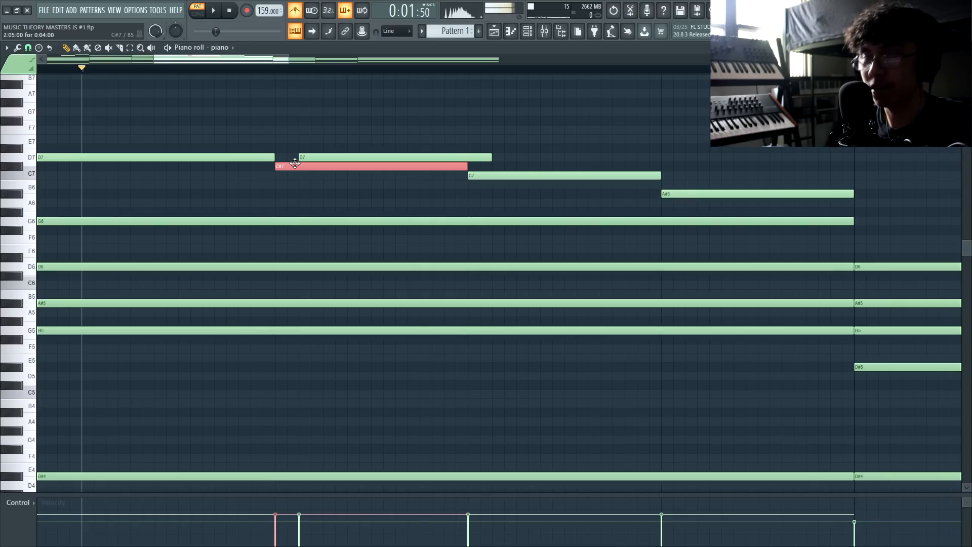
key("Down")
left_click_drag(453, 176, 292, 179)
scroll(473, 165, "down", 5)
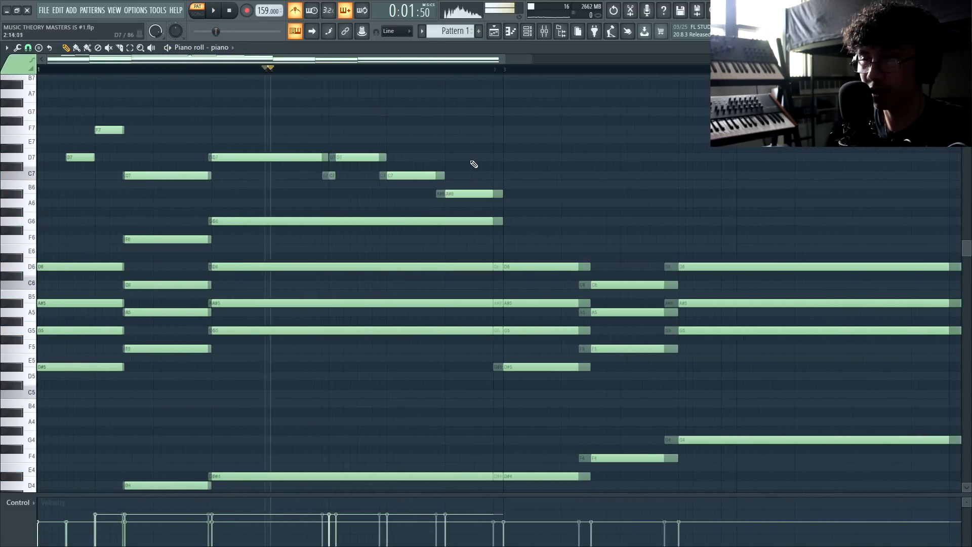
Copy the F7, D7 and C7 melody notes into bar 3 and audition them
key("space")
scroll(152, 194, "up", 1)
left_click_drag(136, 215, 422, 158)
key("space")
left_click(325, 240, "ctrl")
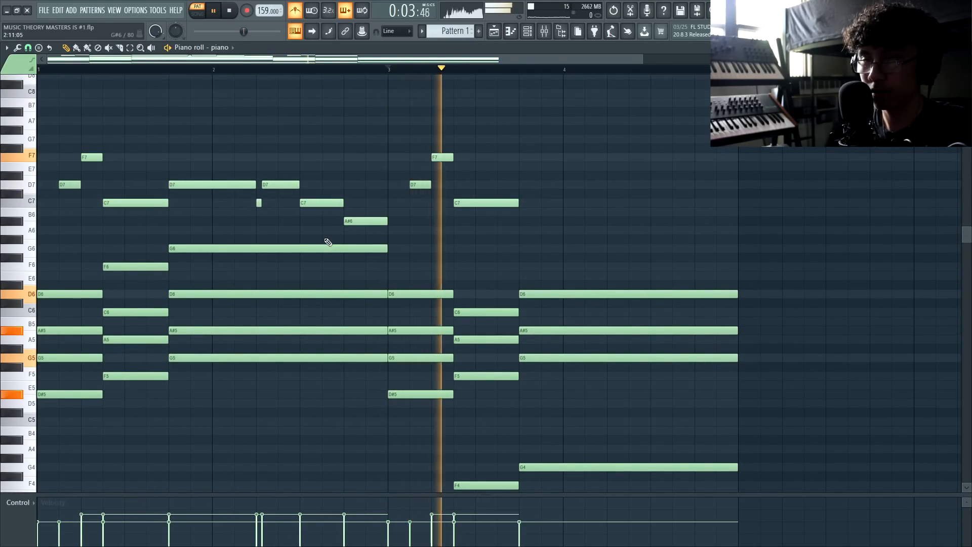
key("space")
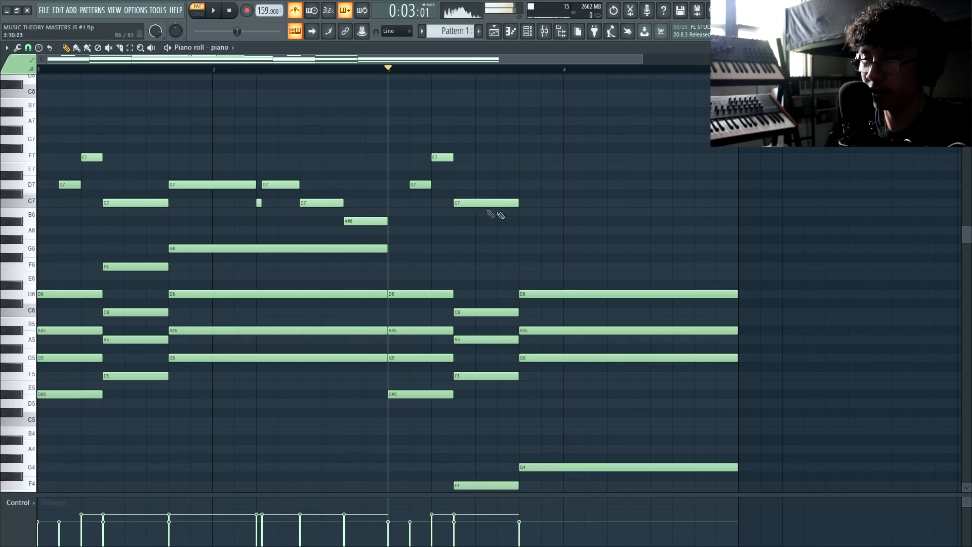
Add an A#6 note in bar 3 and lengthen it slightly
left_click(527, 224)
scroll(527, 224, "down", 4)
scroll(355, 222, "up", 2)
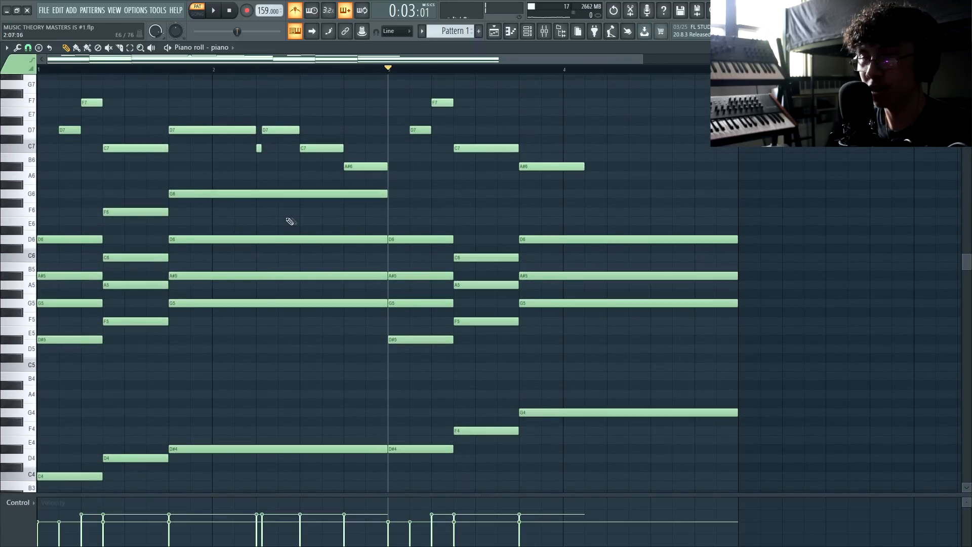
left_click_drag(183, 192, 189, 324)
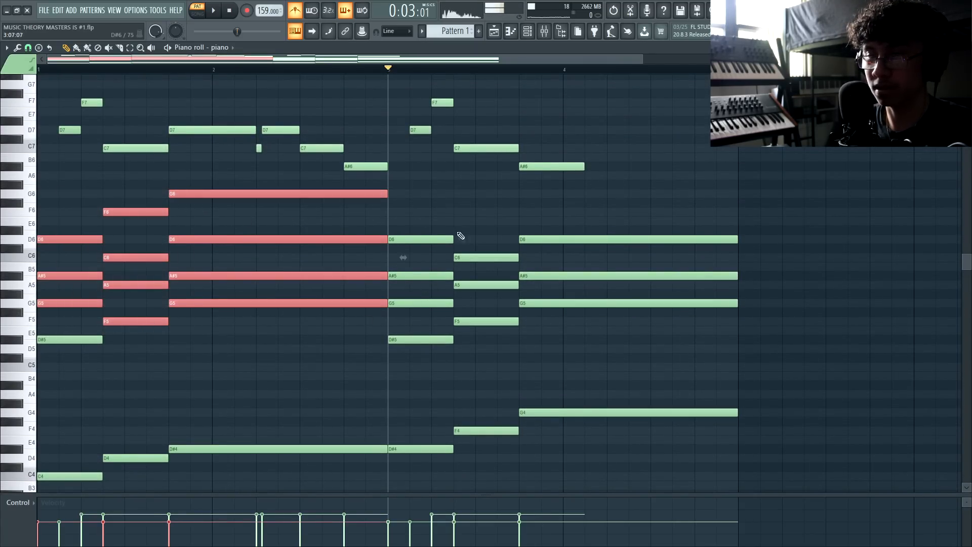
left_click_drag(446, 218, 604, 326)
left_click(566, 295)
scroll(566, 294, "up", 2)
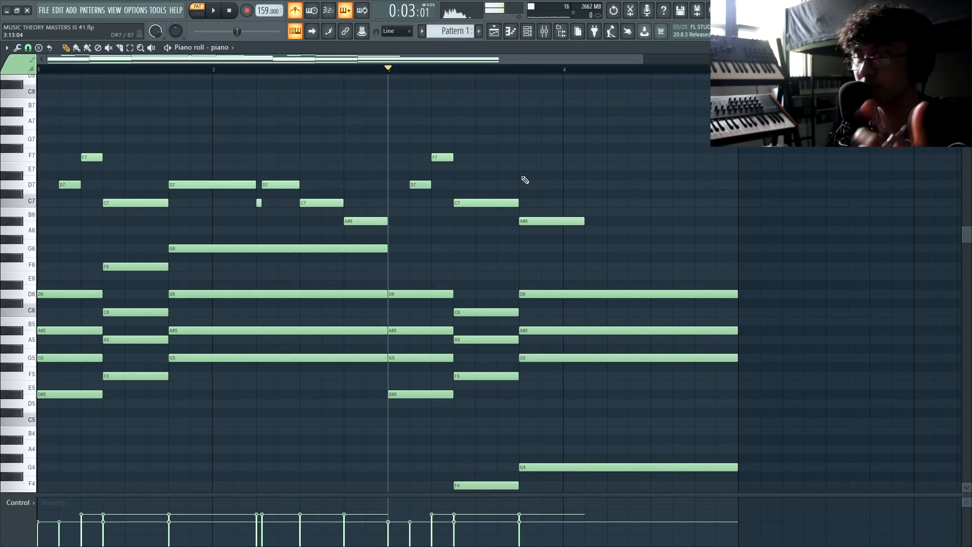
key("space")
left_click_drag(582, 221, 598, 223)
key("space")
Clone the D7, C7 and A#6 notes to the end of bar 4 and play it back
mouse_move(282, 181)
left_mouse_down()
mouse_move(357, 242)
mouse_move(342, 184)
mouse_move(623, 180)
left_mouse_up()
left_click(633, 207)
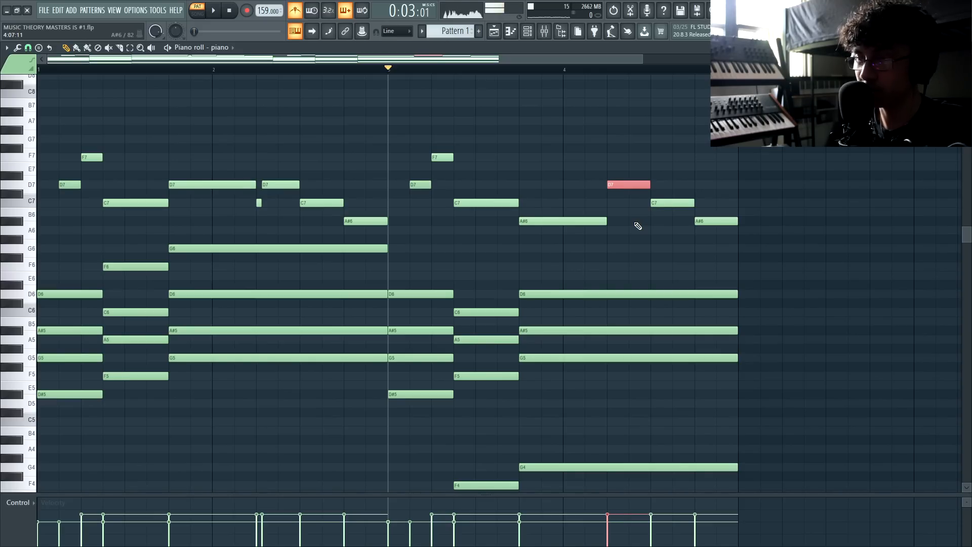
key("space")
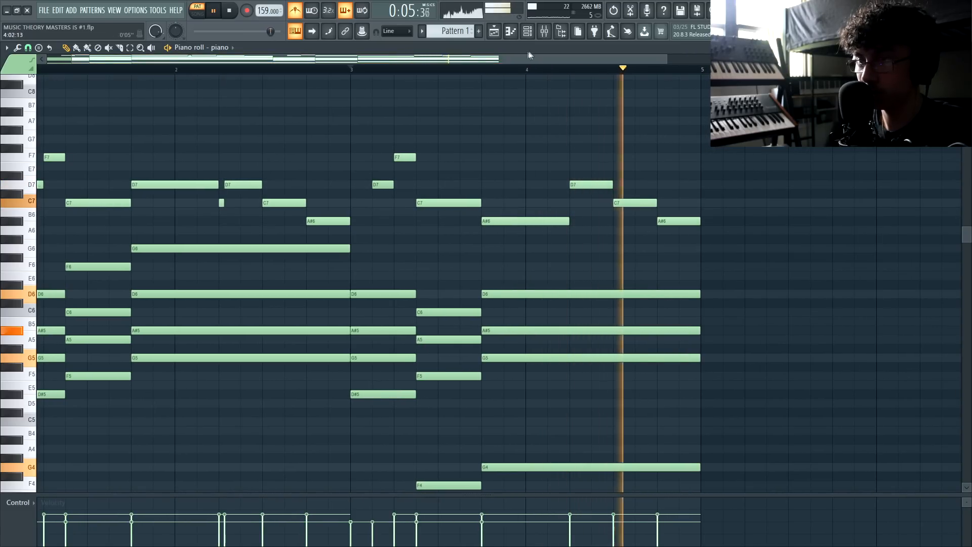
key("space")
Place G7, A7 and A#7 notes late in bar 4, moving them higher and shortening A#7
left_click(573, 139)
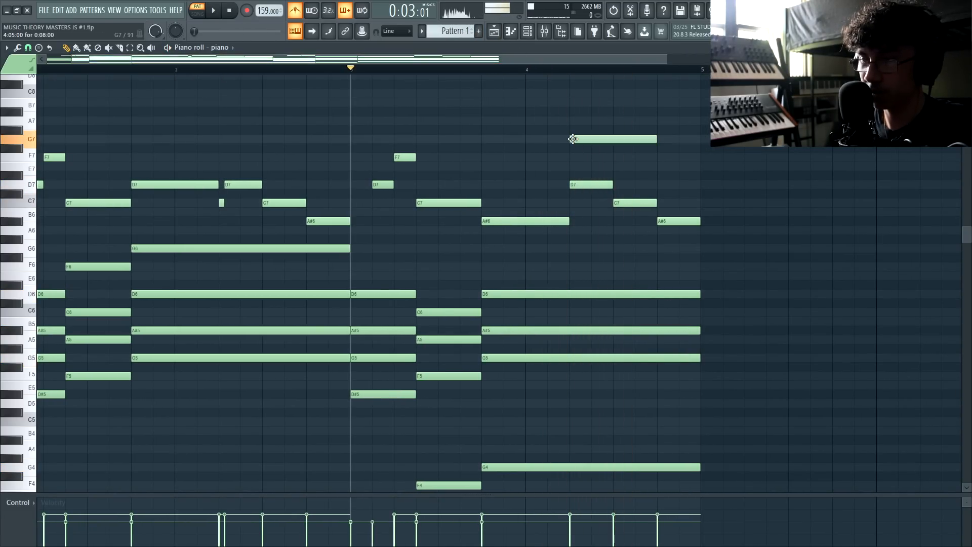
left_click(595, 121)
left_click(616, 112)
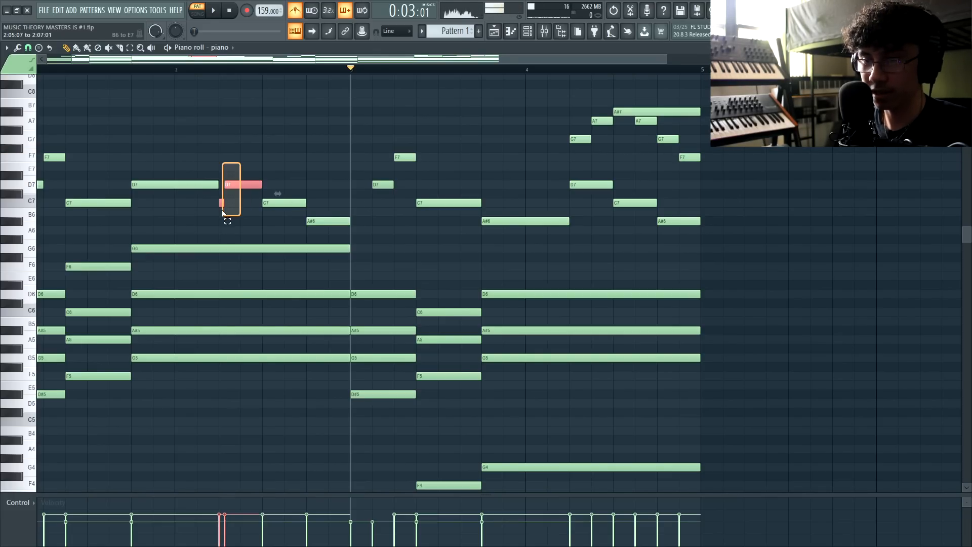
left_click_drag(491, 183, 588, 156)
left_click_drag(678, 140, 633, 140)
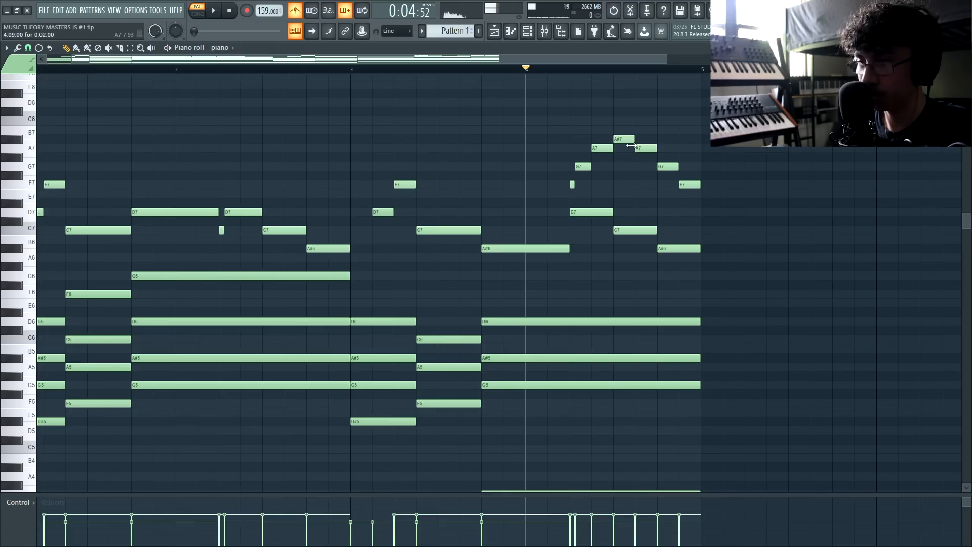
key("space")
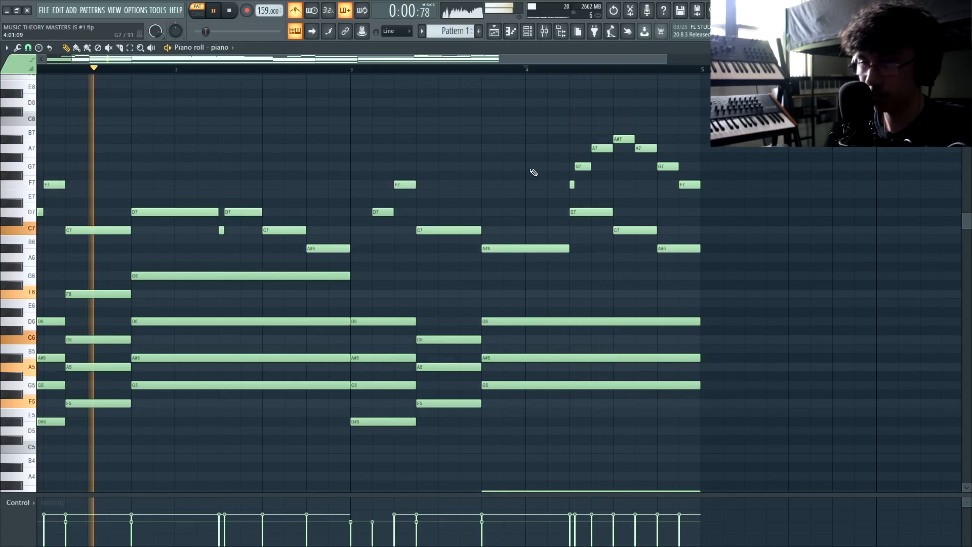
scroll(532, 170, "down", 2)
key("space")
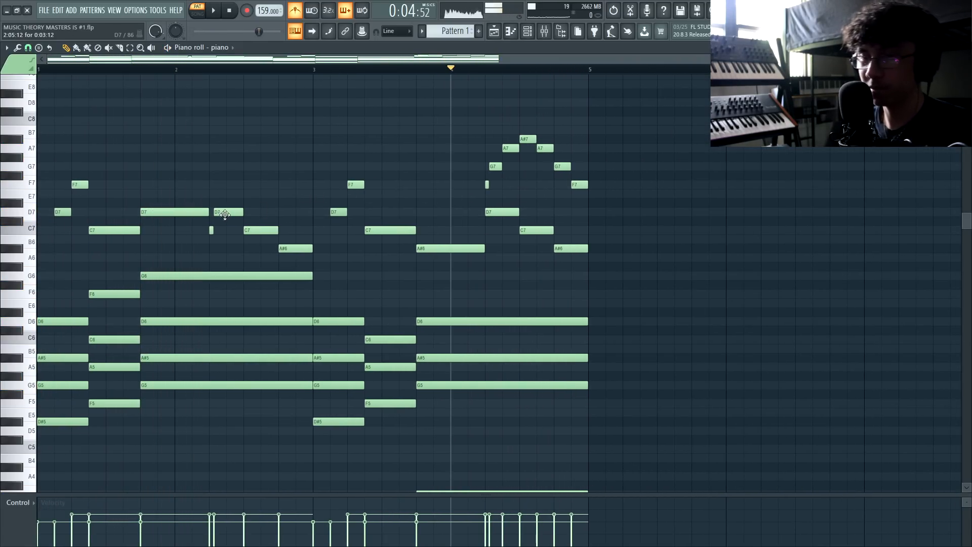
scroll(487, 191, "up", 3)
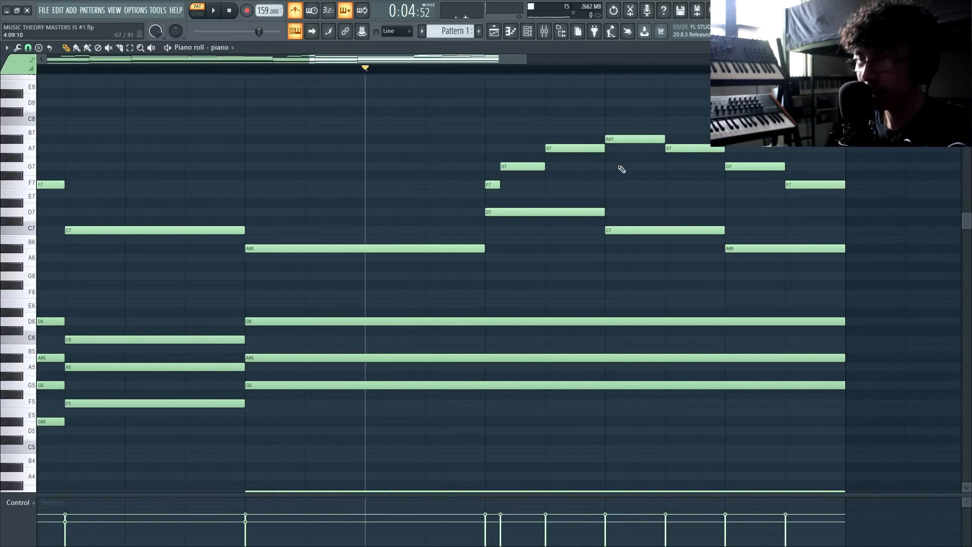
Check the A7–G7–F7 and D7–C7–A#6 notes in bar 4 and play the melody
left_click_drag(669, 135, 834, 226)
left_click(816, 220, "ctrl")
left_click_drag(561, 209, 754, 271)
left_click(701, 256, "ctrl")
scroll(591, 202, "down", 3)
key("space")
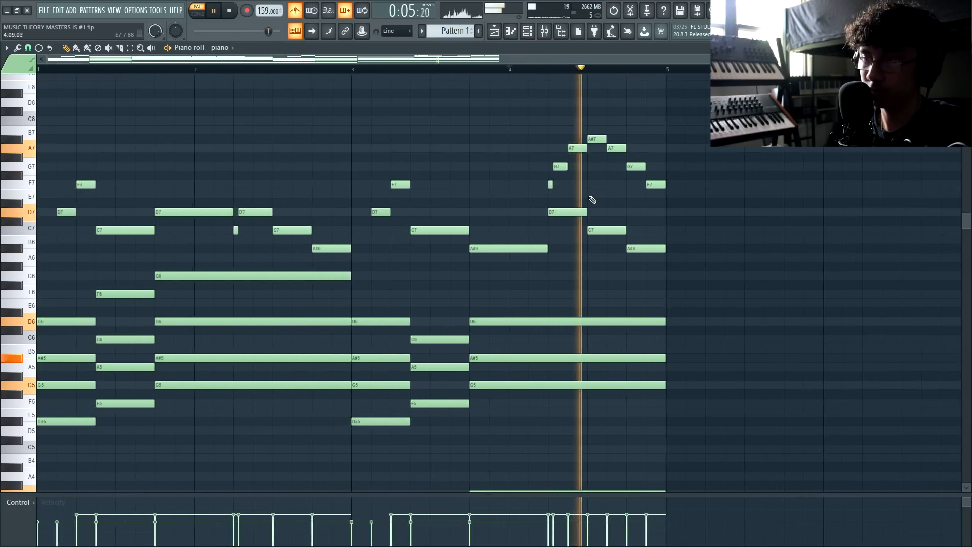
scroll(591, 199, "down", 2)
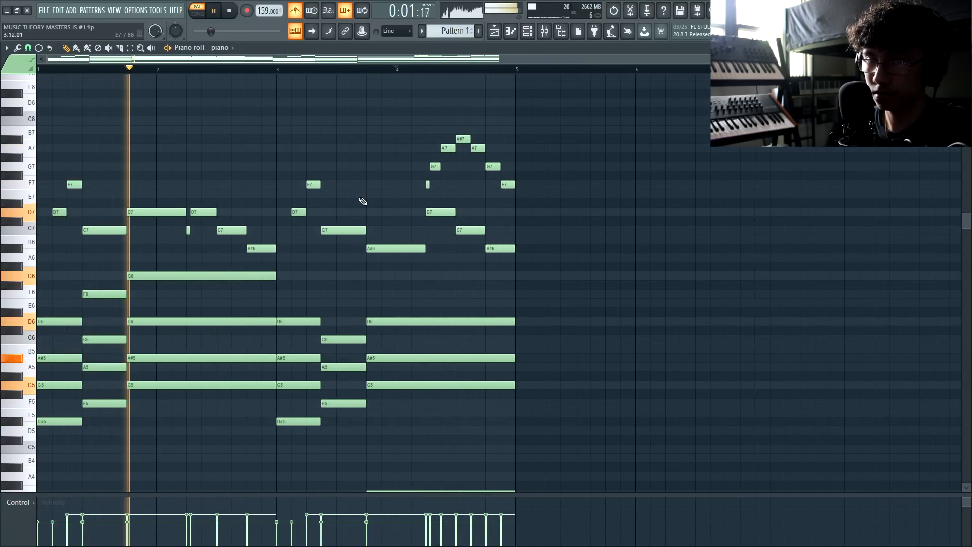
scroll(276, 187, "down", 1)
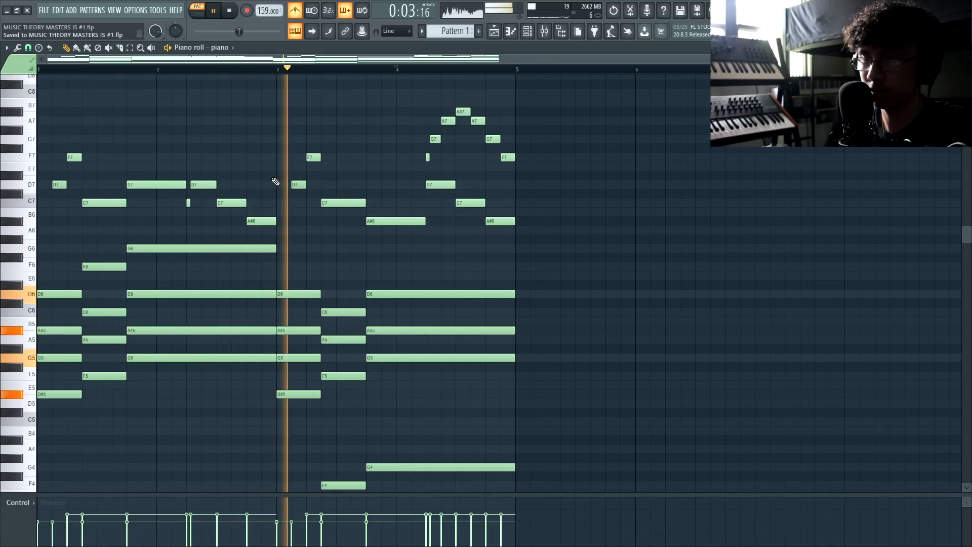
Duplicate all the melody notes so the phrase repeats from bar 5
key("space")
key("ctrl+a")
key("ctrl+b")
left_click_drag(665, 208, 614, 212)
key("ctrl+d")
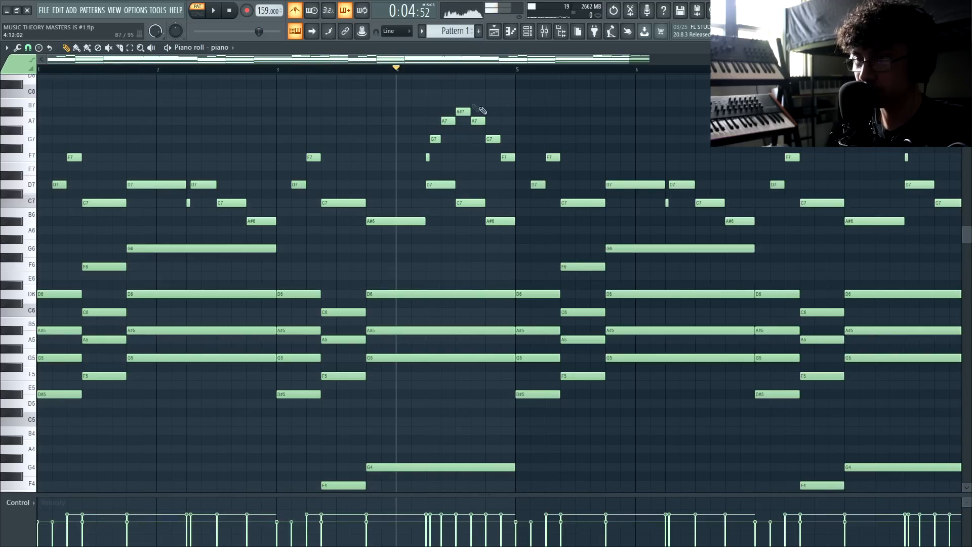
key("space")
scroll(593, 189, "up", 2)
key("space")
Add an A#6 note at bar 5 and audition the change from bar 4
left_click(478, 185)
key("space")
left_click_drag(492, 186, 487, 223)
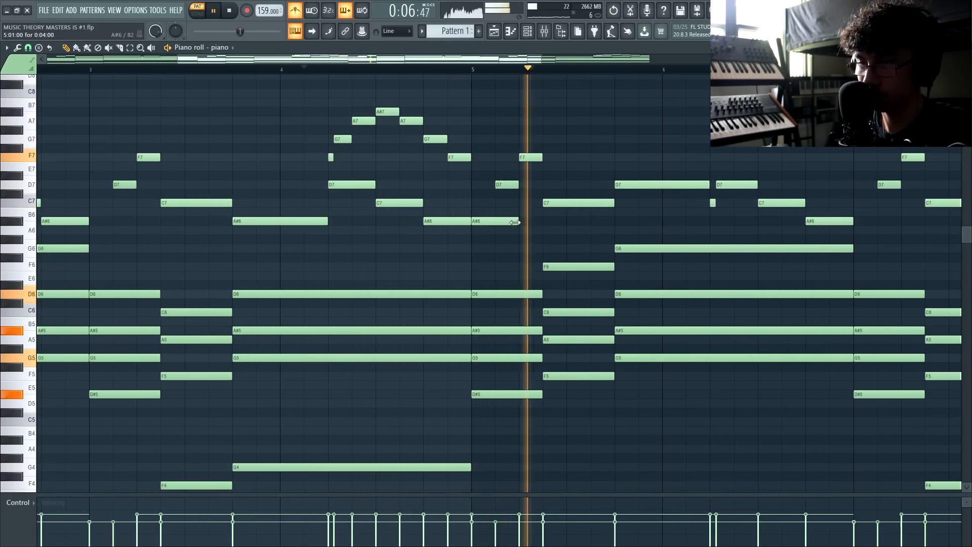
key("space")
key("space")
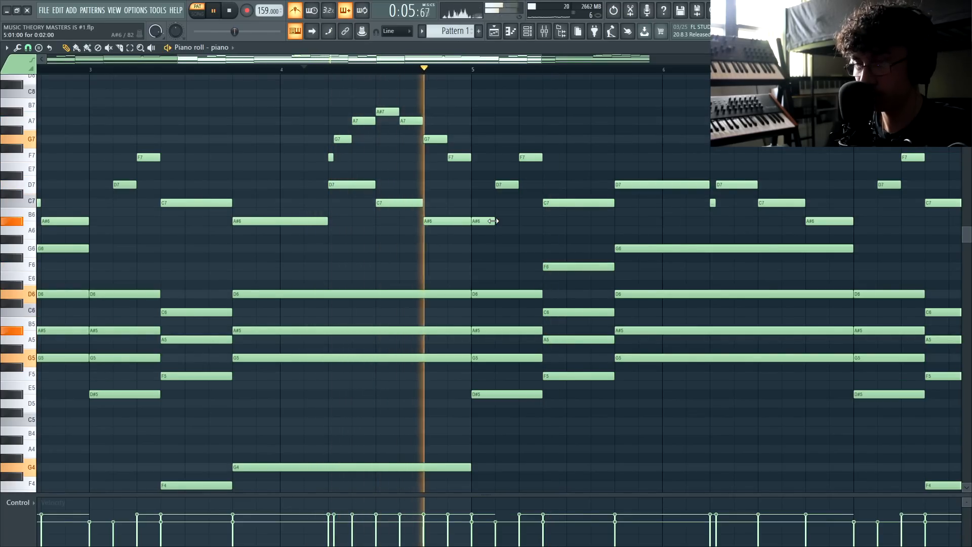
key("space")
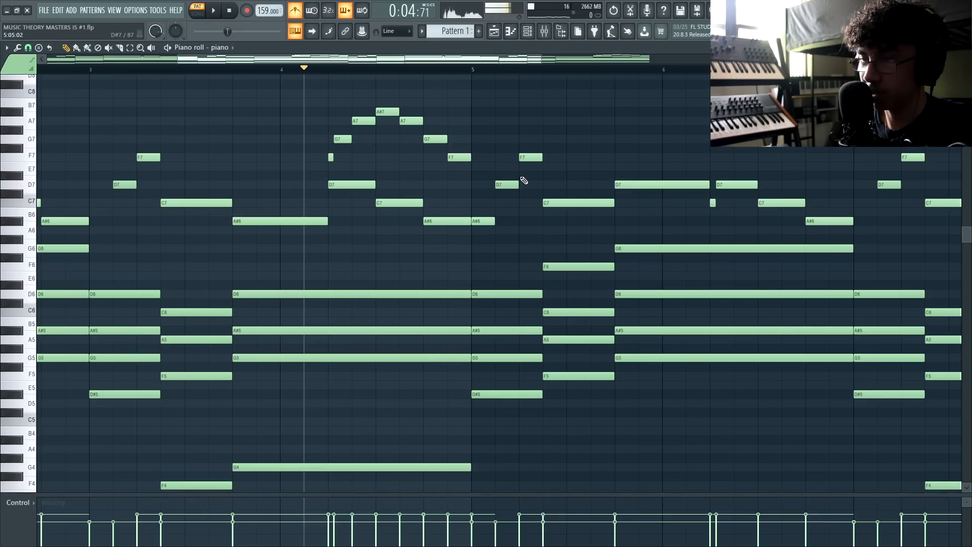
Nudge the A7 note one step later and add a G7 note at bar 7
left_click(475, 70)
key("space")
left_click_drag(473, 121, 498, 121)
left_click_drag(454, 97, 496, 112)
left_click(547, 138)
scroll(561, 72, "down", 3)
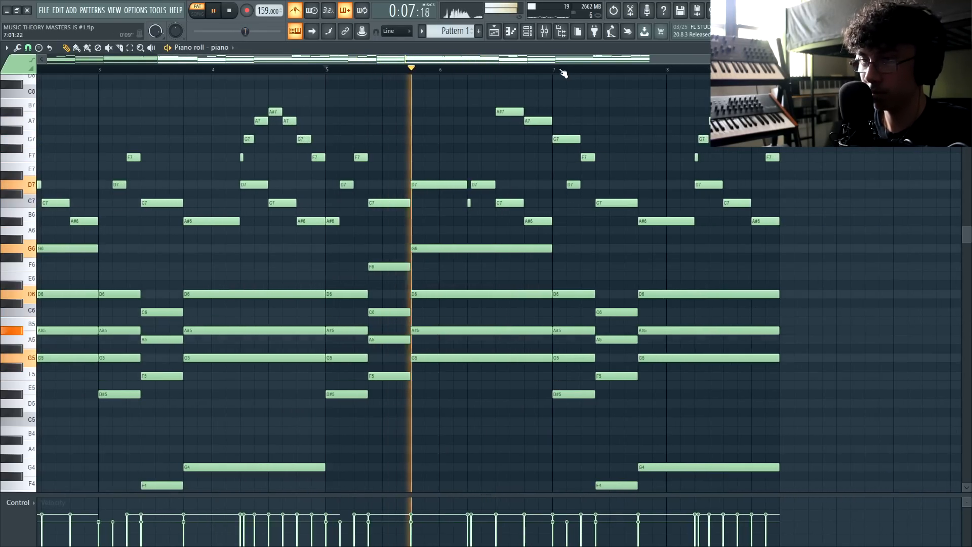
scroll(552, 182, "up", 2)
scroll(552, 181, "up", 2)
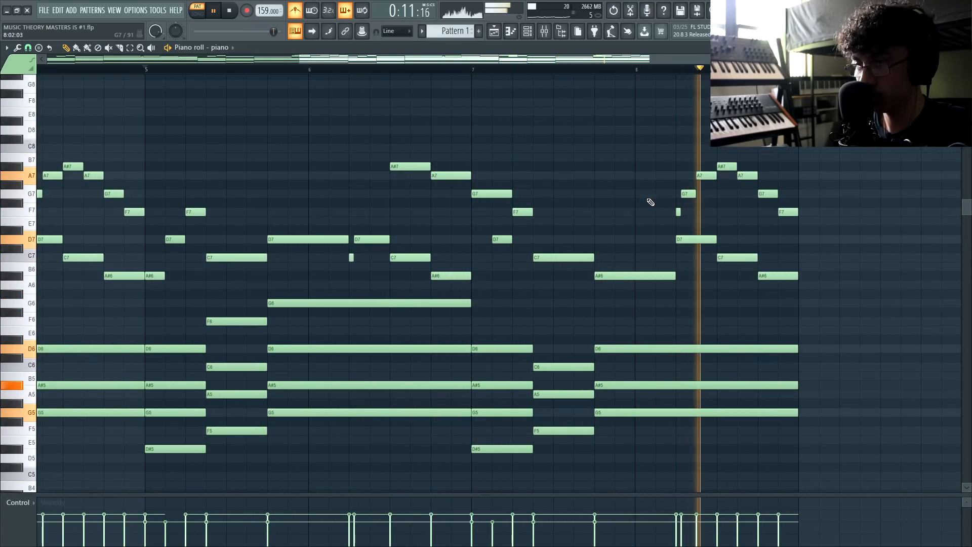
key("space")
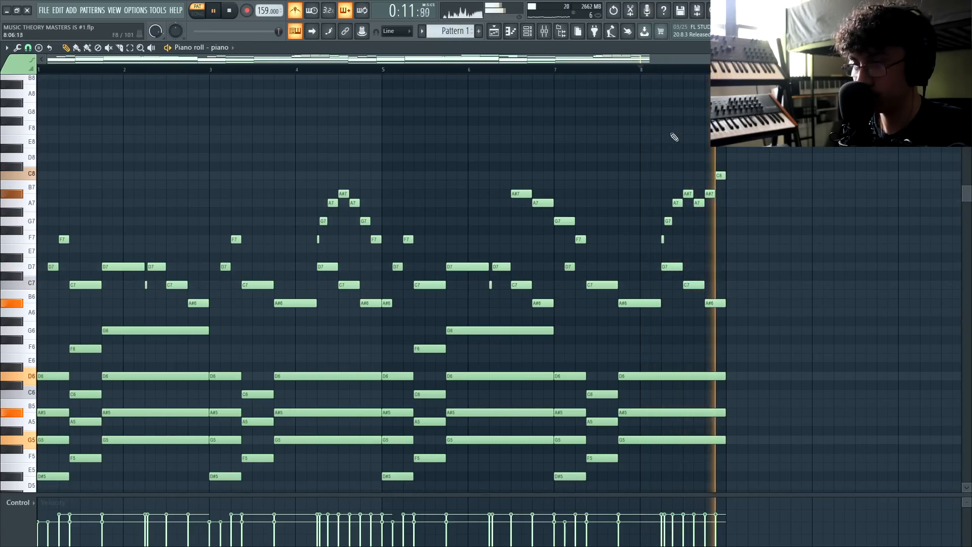
scroll(683, 155, "down", 1)
key("space")
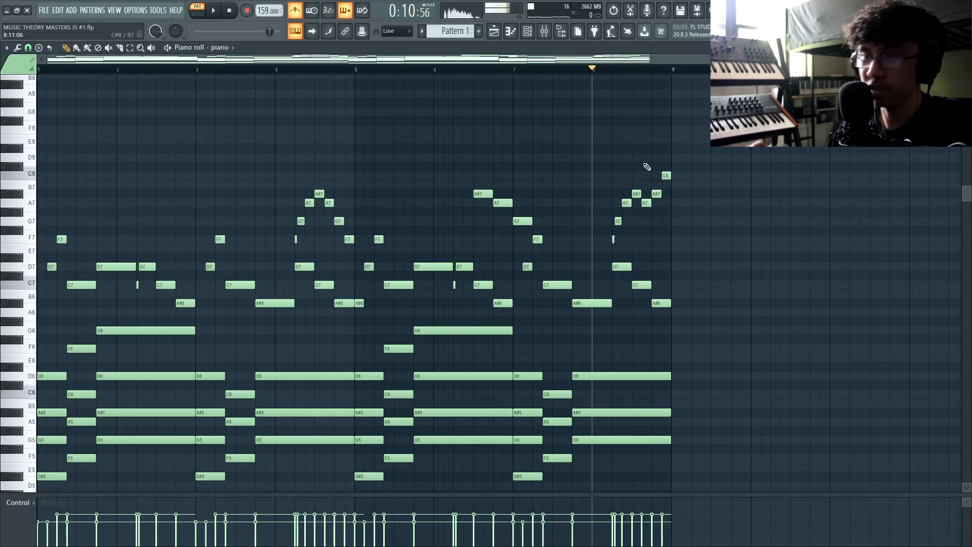
Review a group of melody notes, then bring up the Playlist
key("3")
left_click_drag(694, 130, 109, 288)
left_click(346, 150, "ctrl")
left_click(495, 34)
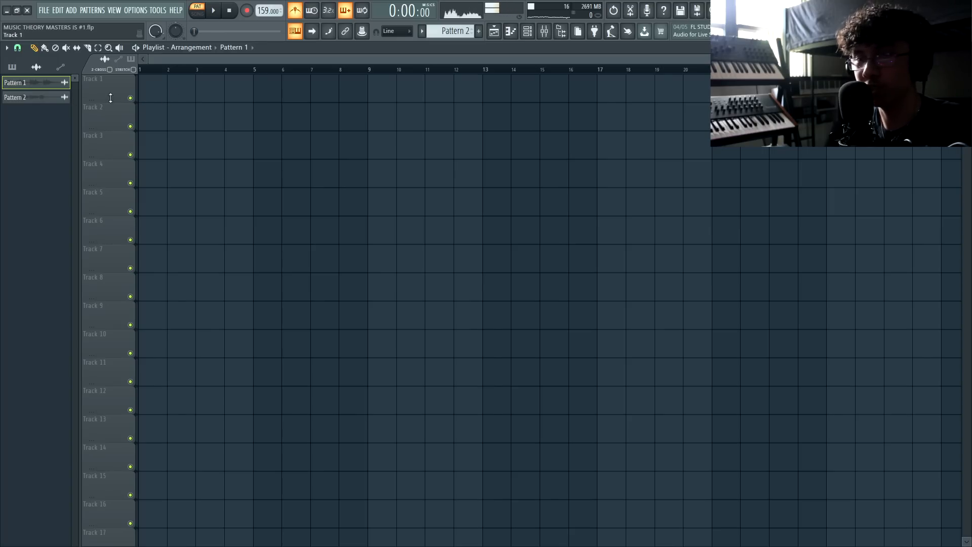
Place Pattern 1 (chords) on Track 1 and Pattern 2 (melody) on Track 2 at bar 1
left_click(143, 91)
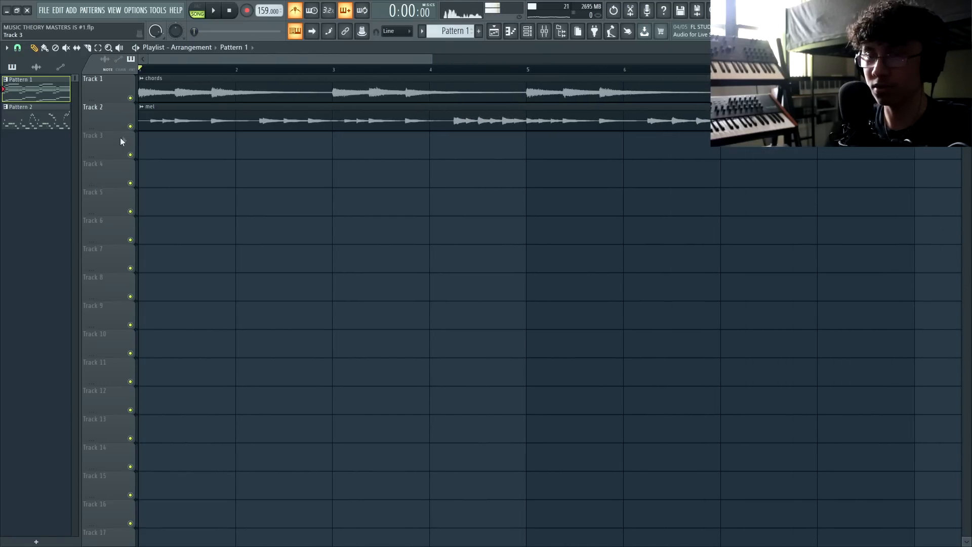
Mute the melody on Track 2 and save the project
left_click(132, 127)
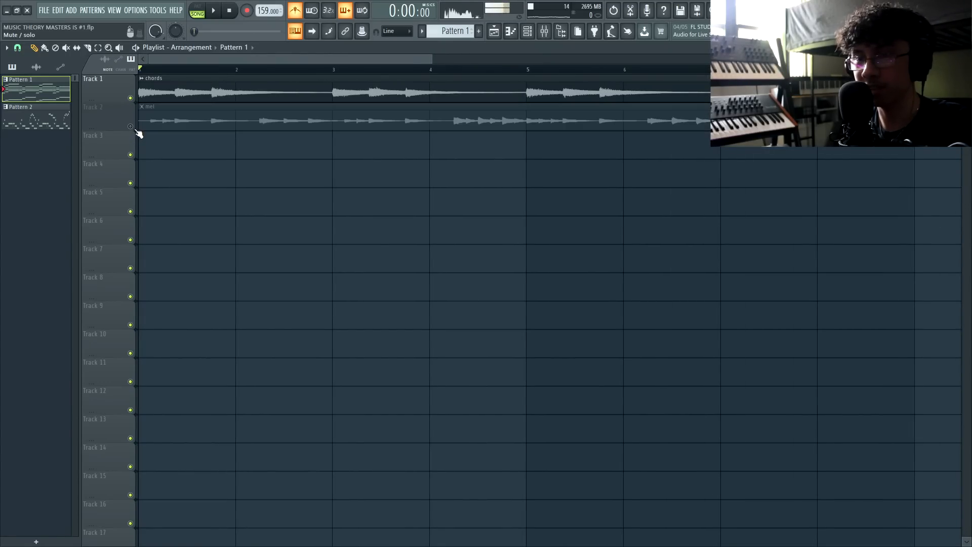
scroll(138, 129, "down", 3)
key("ctrl+s")
Load 808 1 from CHAMBERS > PLUGG ESSENTIALS > 808s into the Channel rack
left_click(561, 31)
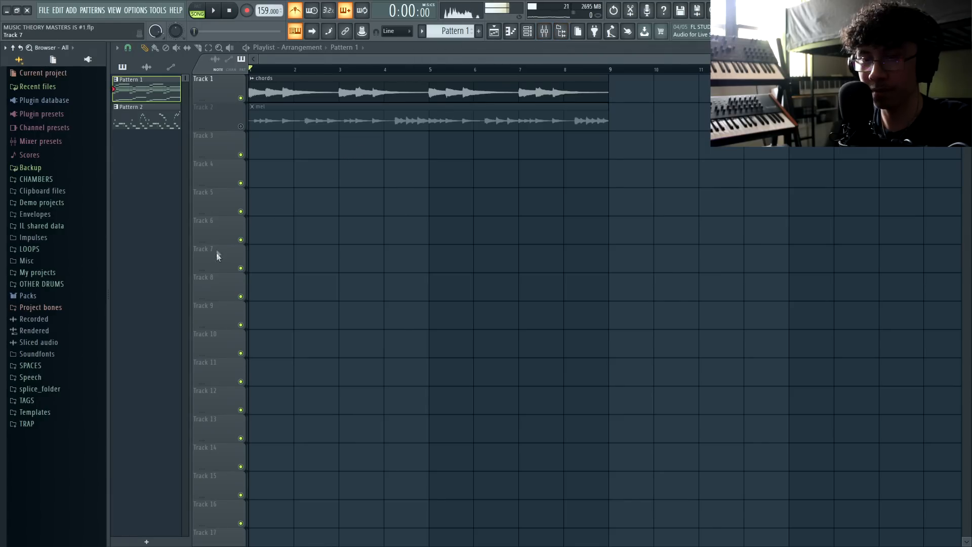
left_click(60, 182)
left_click(59, 225)
left_click(49, 237)
left_click(51, 249)
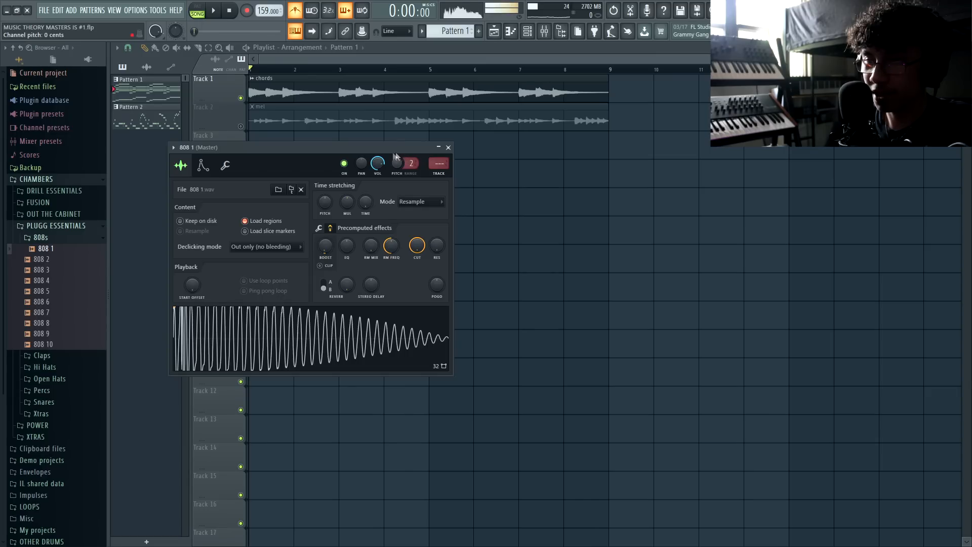
left_click_drag(388, 148, 524, 146)
left_click(586, 145)
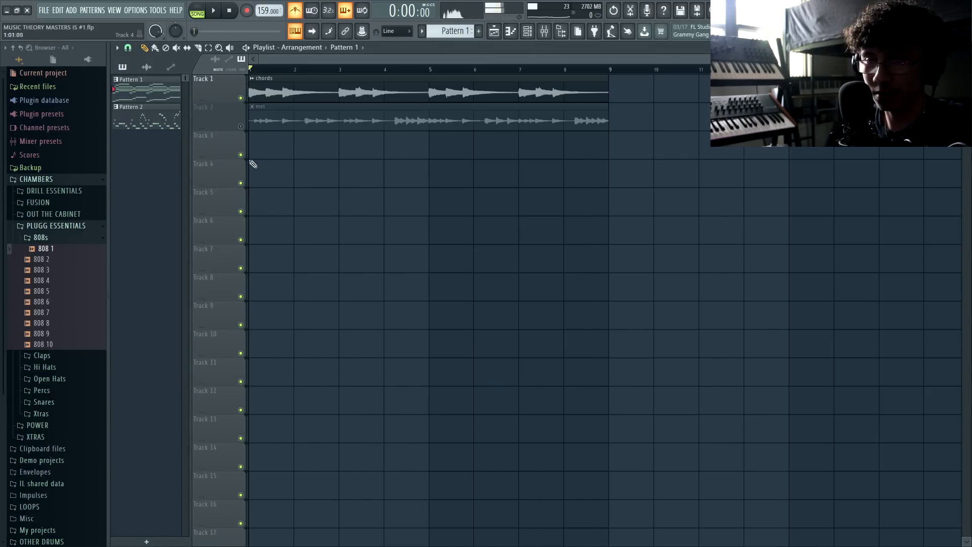
scroll(247, 181, "up", 2)
scroll(290, 168, "down", 2)
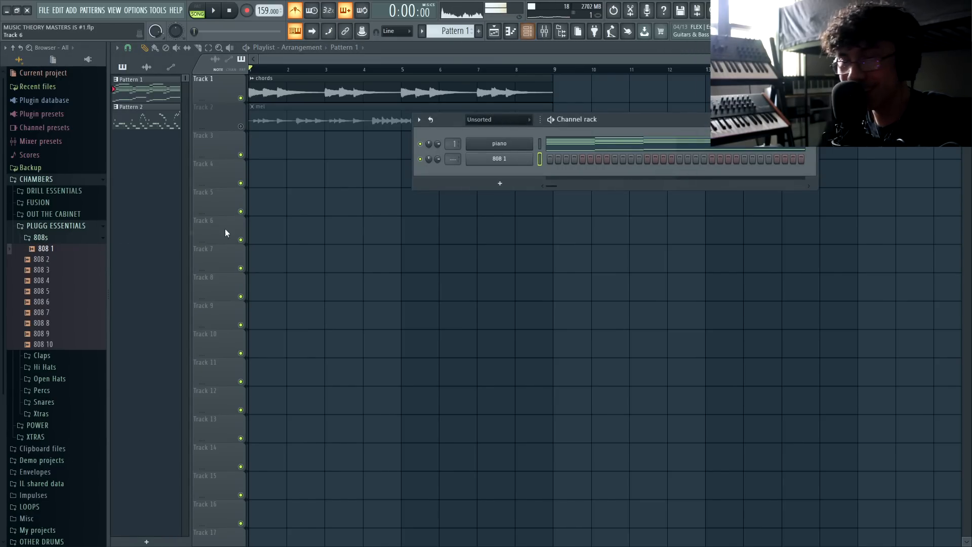
Browse to the clap samples and move a sample's start point slightly earlier
left_click(70, 227)
left_click(70, 228)
left_click(43, 249)
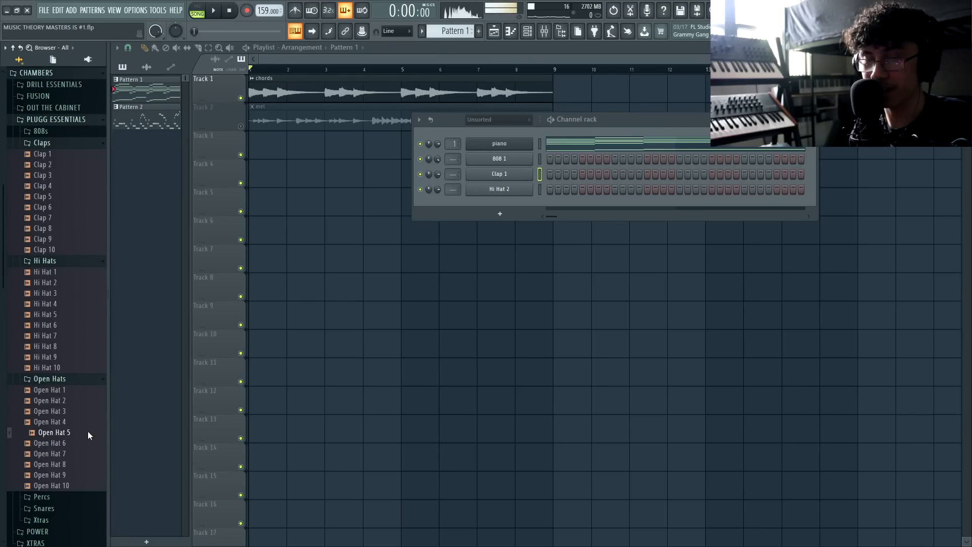
left_click(88, 432)
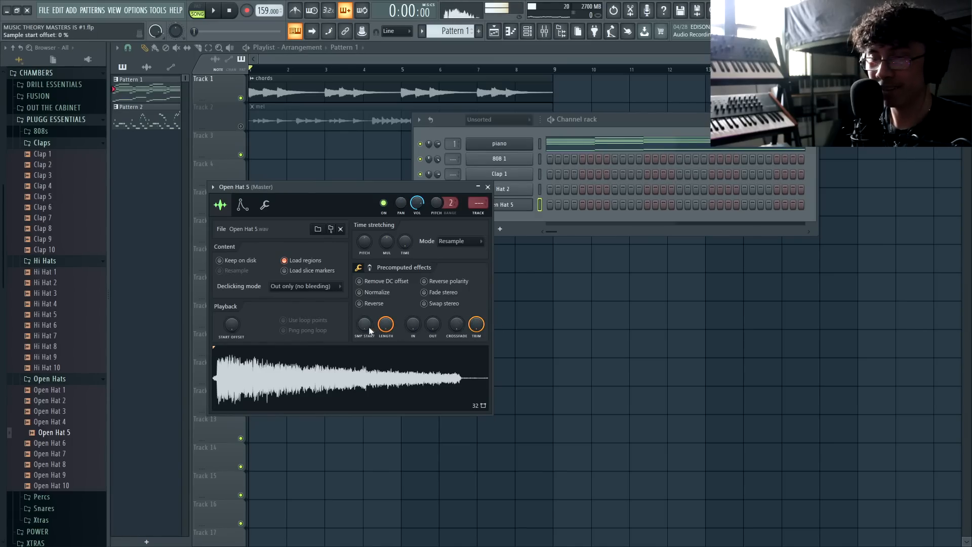
left_click_drag(369, 328, 369, 323)
left_click_drag(432, 325, 432, 311)
scroll(54, 378, "down", 3)
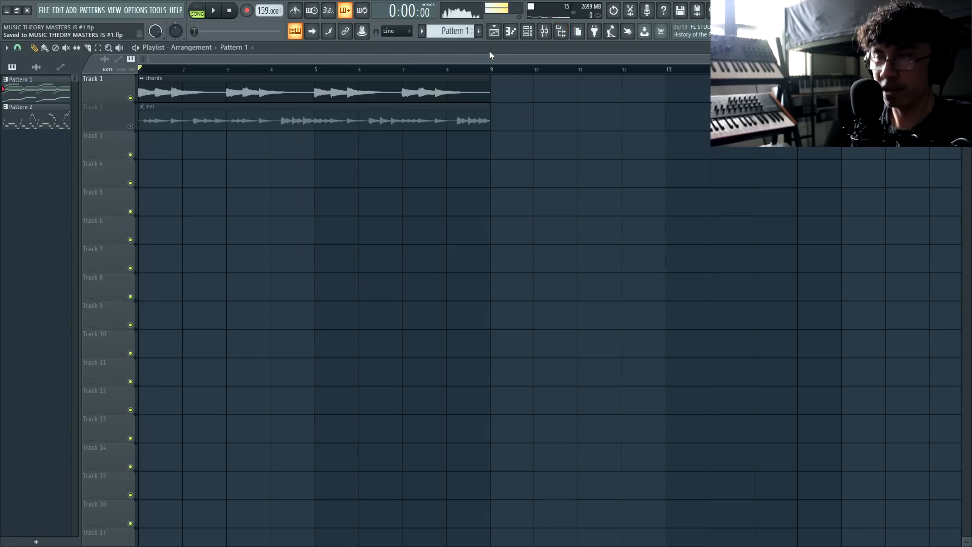
Create Pattern 3 on Track 3 and write C5, D5 and D#5 808 notes
left_click(479, 31)
left_click(152, 142)
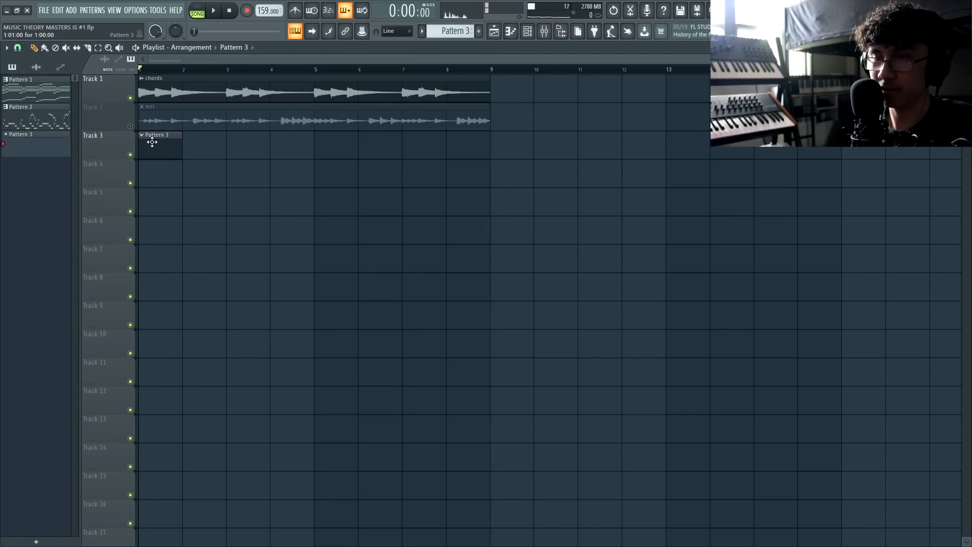
left_click(510, 32)
scroll(55, 256, "up", 4)
left_click(48, 257)
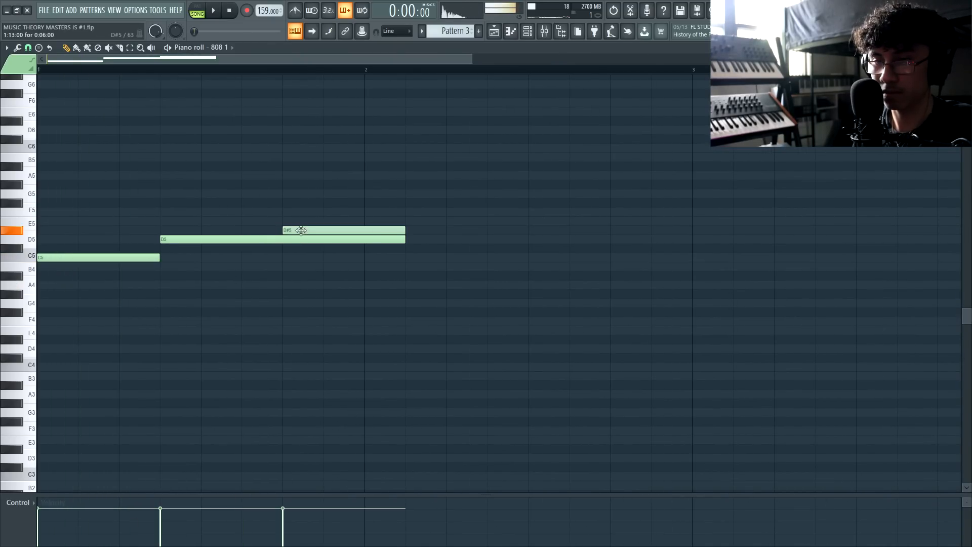
key("space")
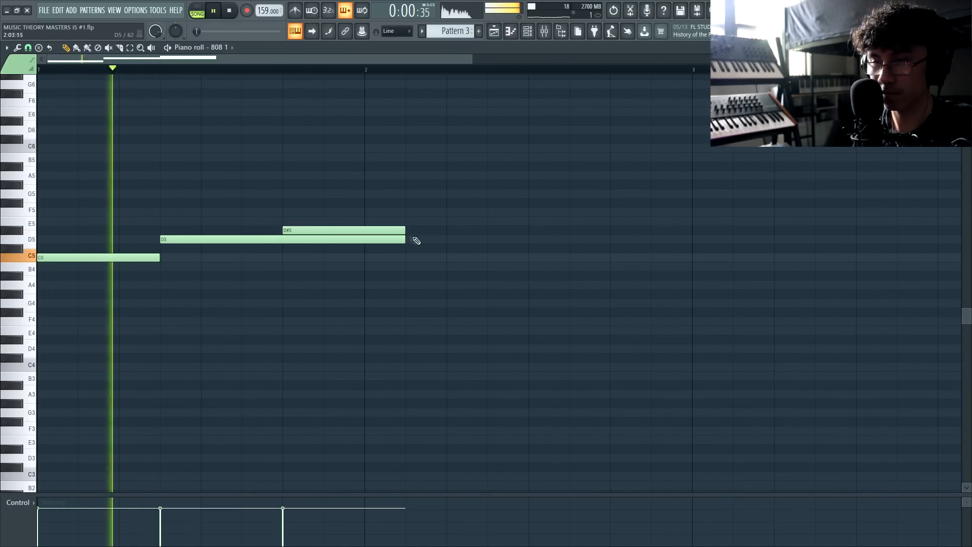
left_click_drag(405, 239, 282, 239)
scroll(287, 248, "down", 2)
key("space")
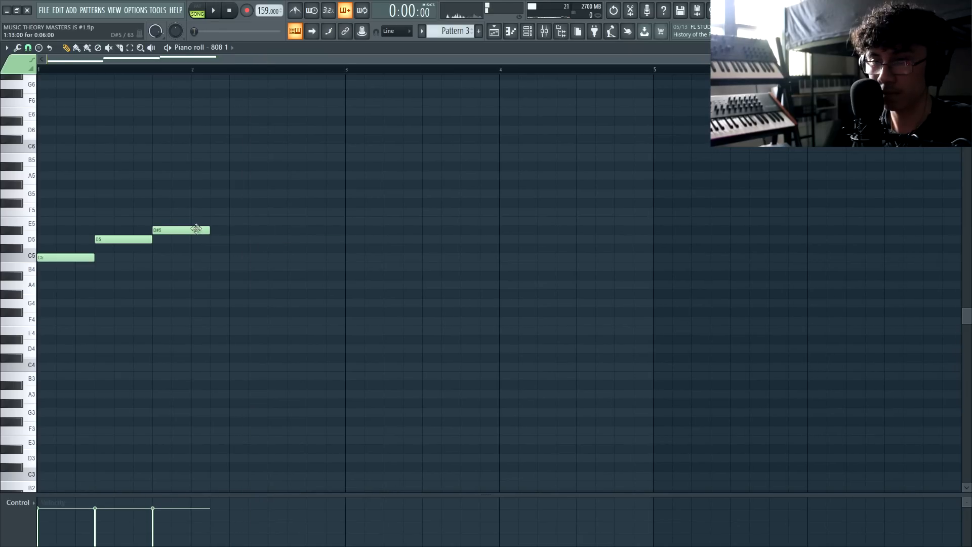
left_click_drag(208, 231, 361, 243)
key("space")
Duplicate the notes into bar 3, raising them to D#5 and G5, with a second G5 to bar 5
left_click_drag(306, 172, 20, 270)
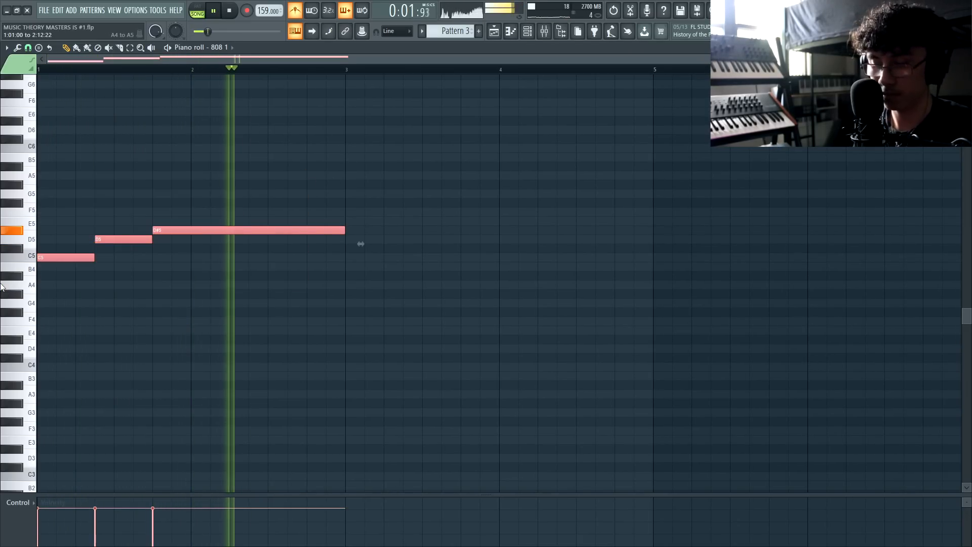
key("ctrl+b")
key("ctrl+d")
key("space")
left_click_drag(381, 258, 423, 209)
left_click_drag(475, 232, 473, 194)
key("space")
scroll(360, 237, "down", 1, "ctrl")
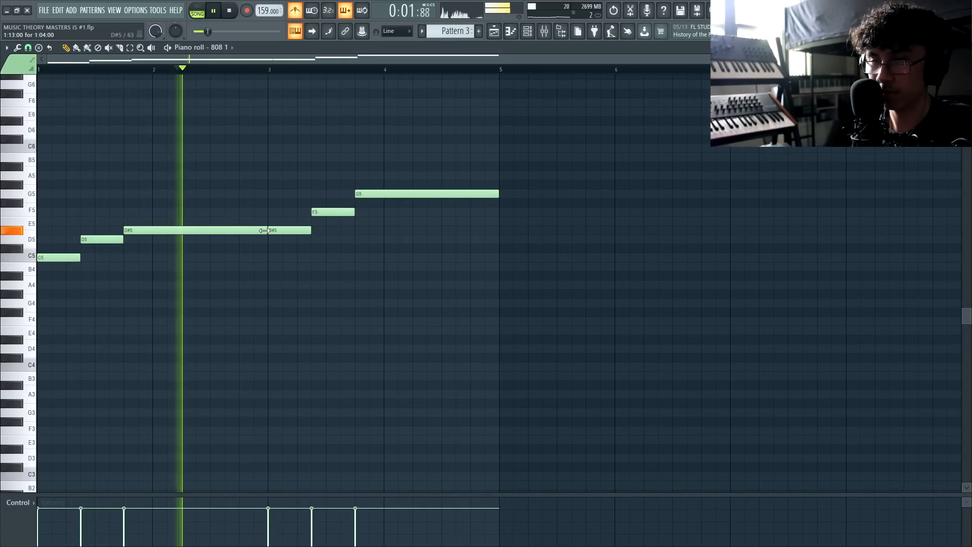
left_click_drag(258, 228, 246, 232)
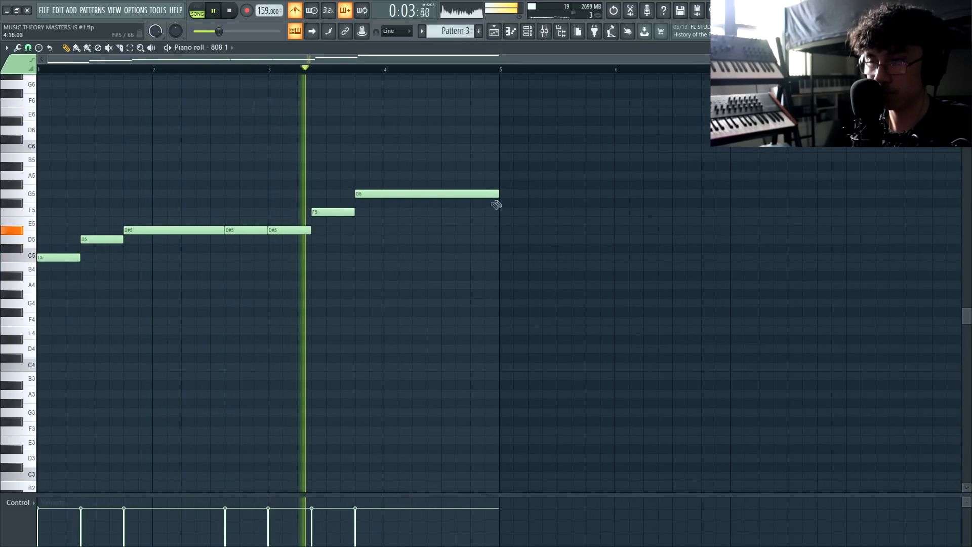
left_click_drag(499, 195, 427, 197)
left_click(426, 194)
key("space")
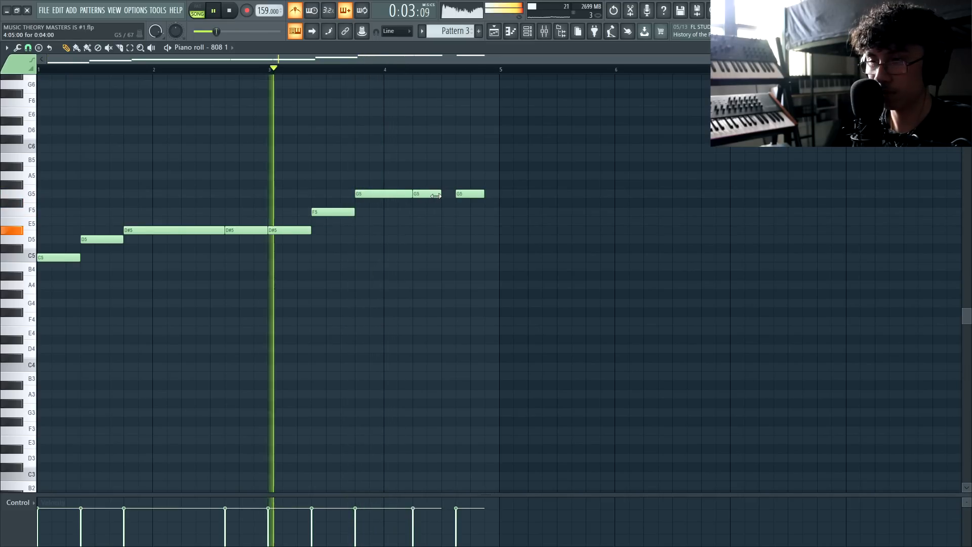
left_click_drag(484, 195, 499, 194)
Play the arrangement in the playlist from bar 5
key("ctrl+a")
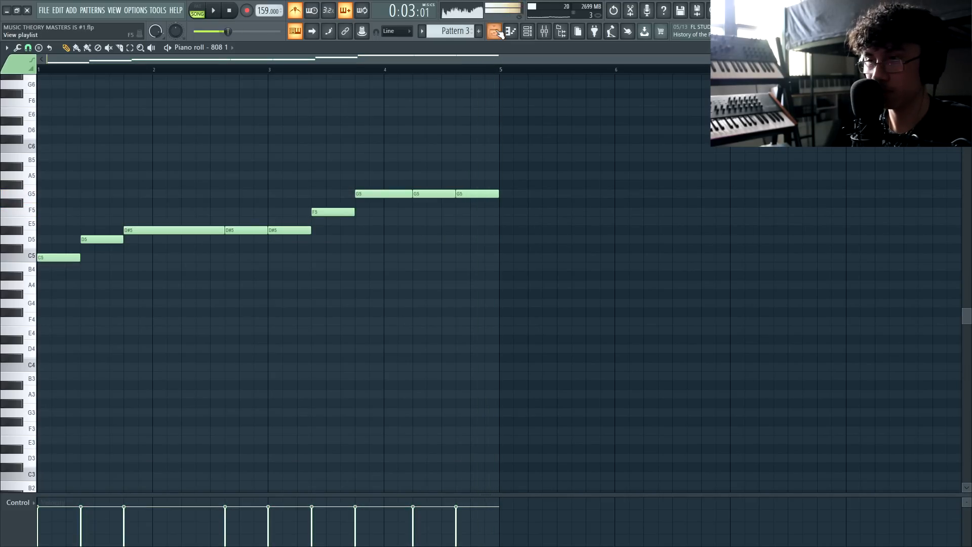
key("F5")
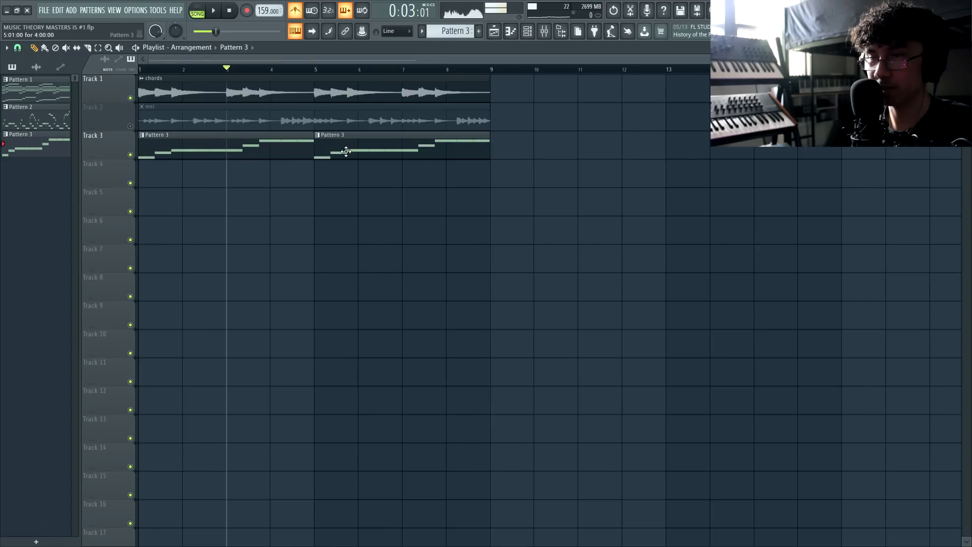
left_click(318, 70)
key("space")
Vary Pattern 4 by raising its G#5 note to A#5 and shifting later notes
double_click(331, 147)
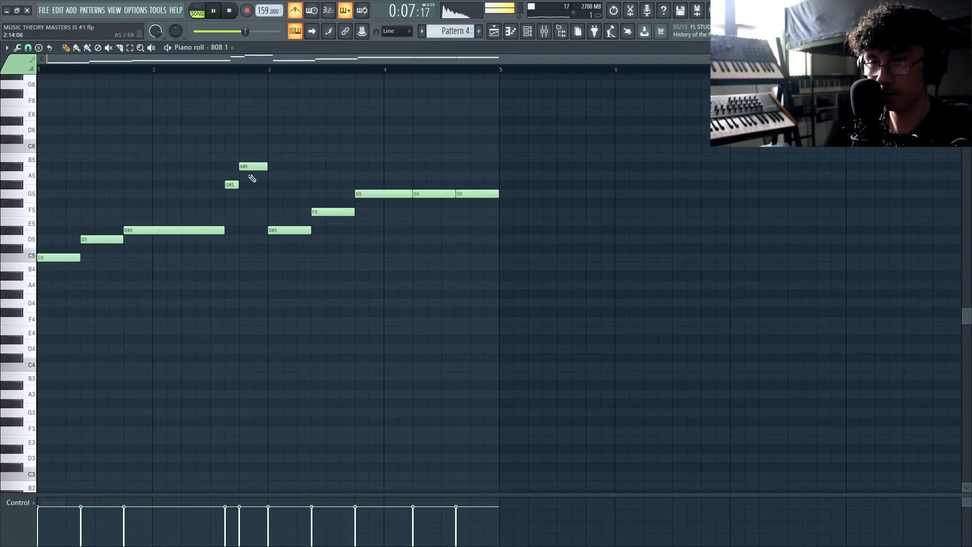
key("space")
left_click_drag(227, 187, 227, 167)
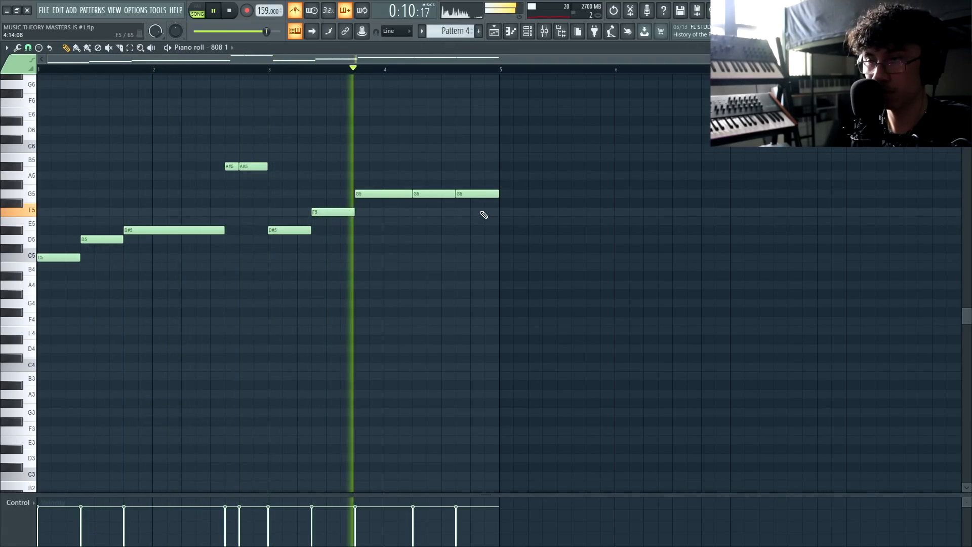
scroll(451, 213, "up", 2)
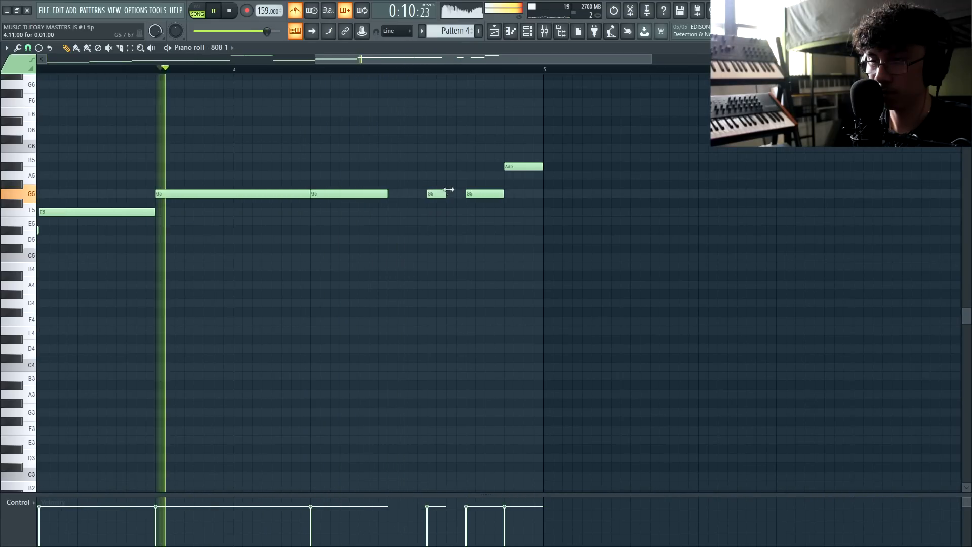
left_click_drag(449, 190, 457, 189)
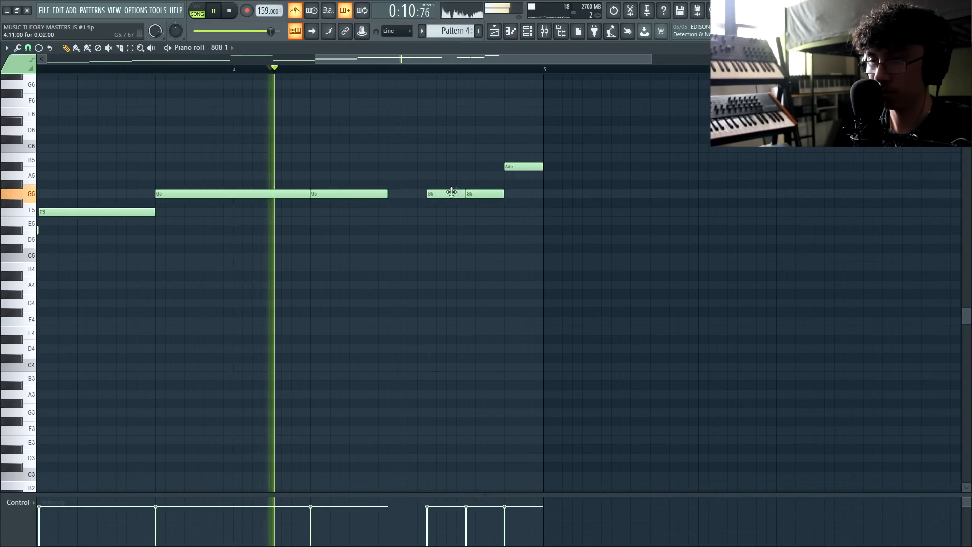
left_click_drag(383, 195, 424, 199)
scroll(220, 170, "down", 1)
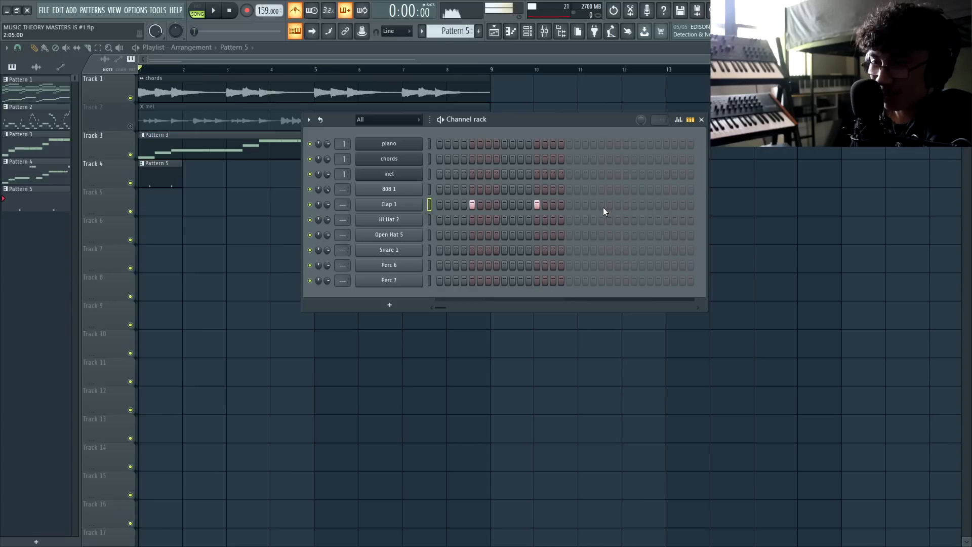
Add a third Clap 1 hit, play the song, and turn off the metronome
left_click(602, 205)
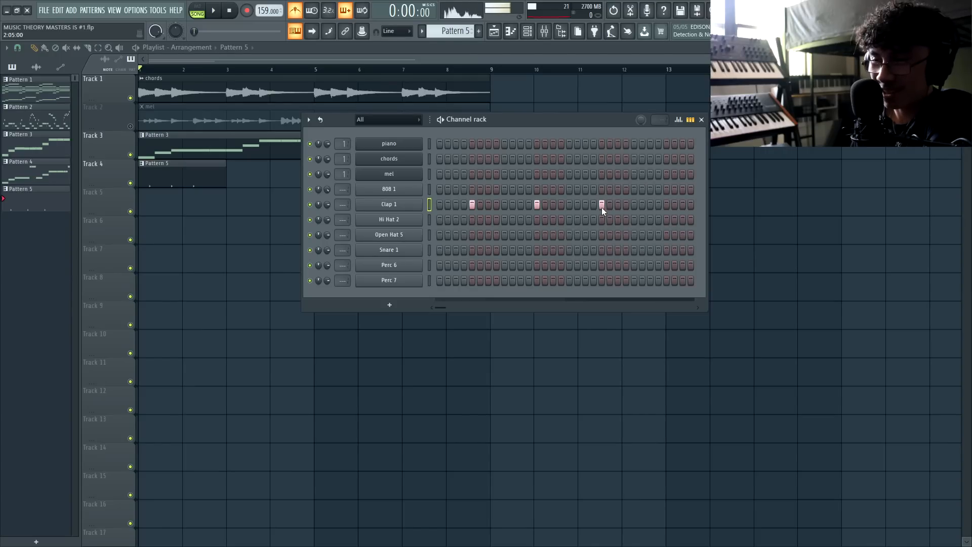
left_click_drag(540, 123, 543, 116)
key("space")
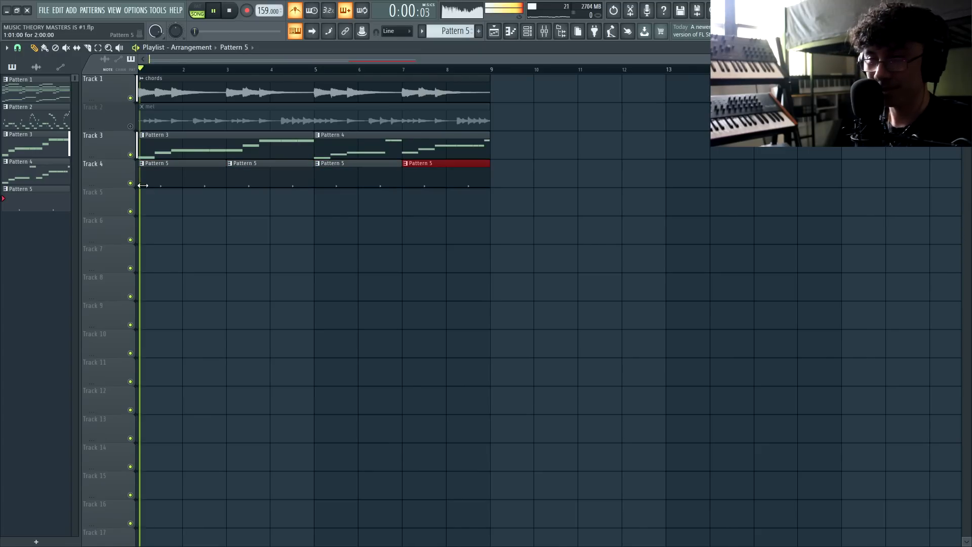
key("F9")
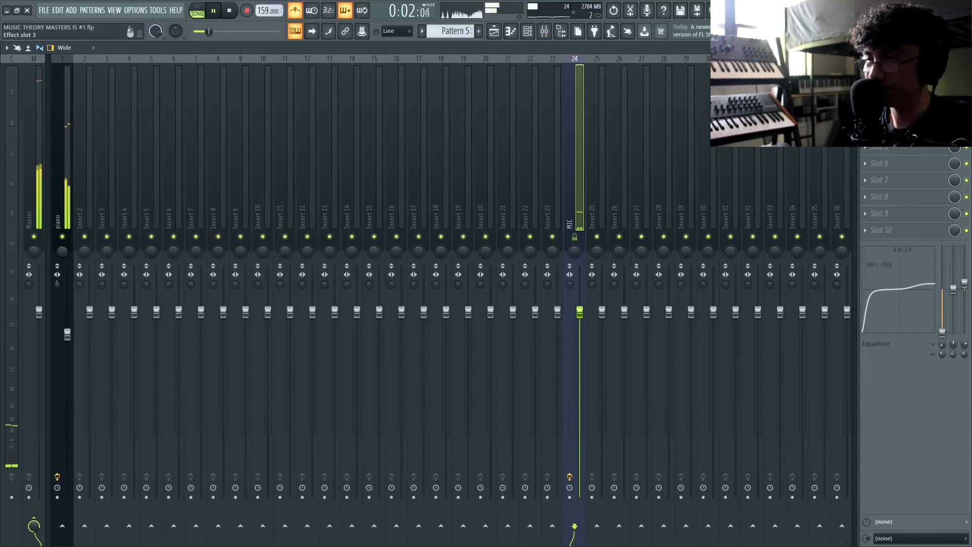
key("F9")
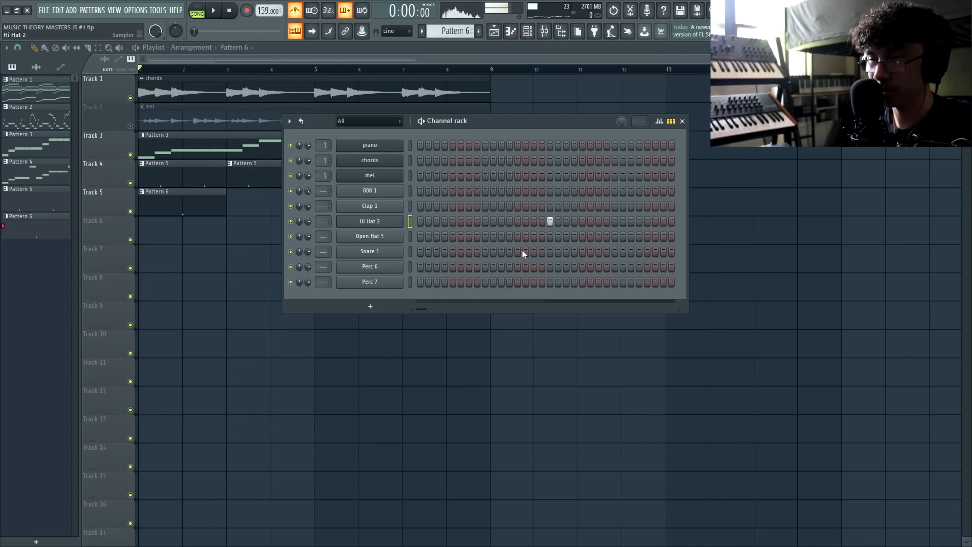
key("space")
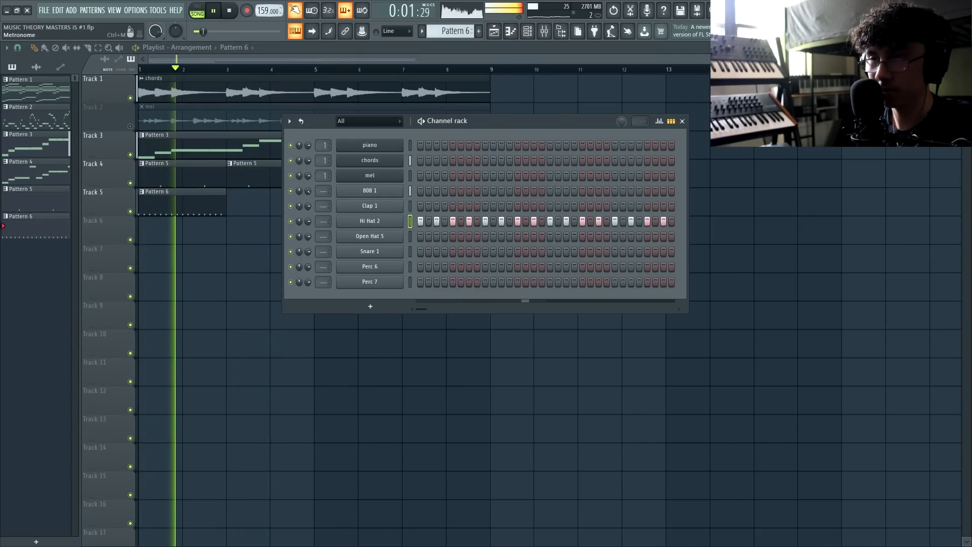
left_click(296, 10)
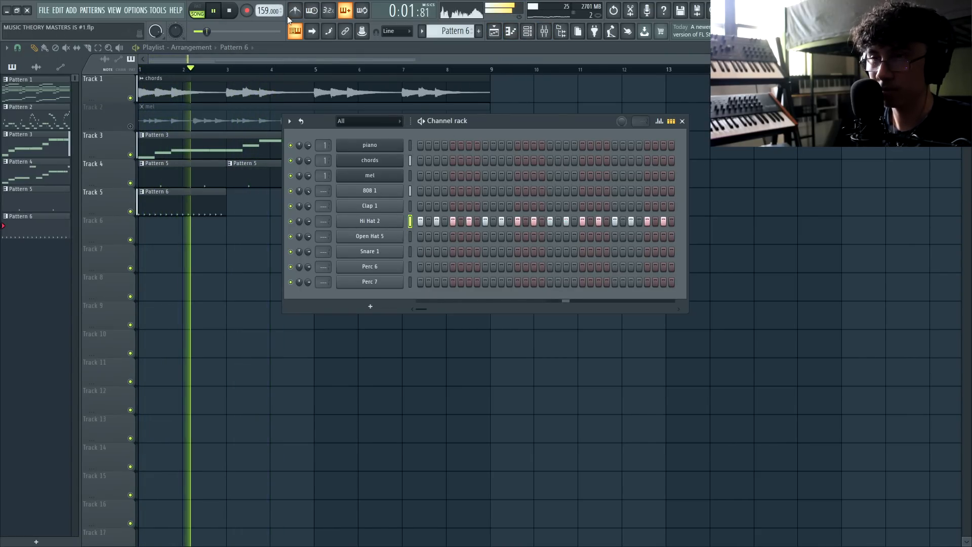
Place Pattern 6 at bar 3 and add hi-hat notes around E4 in bar 2, removing a stray long note
left_click(253, 199)
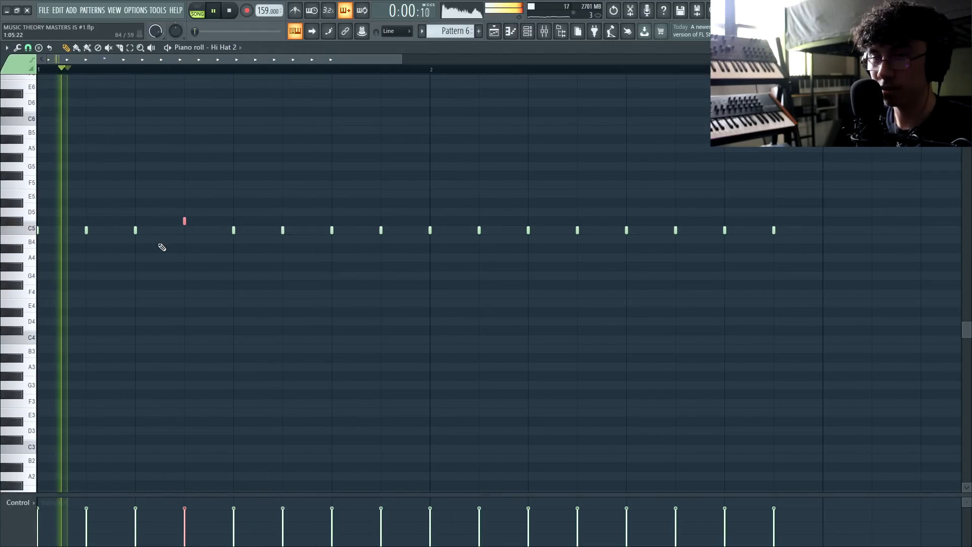
key("ctrl+d")
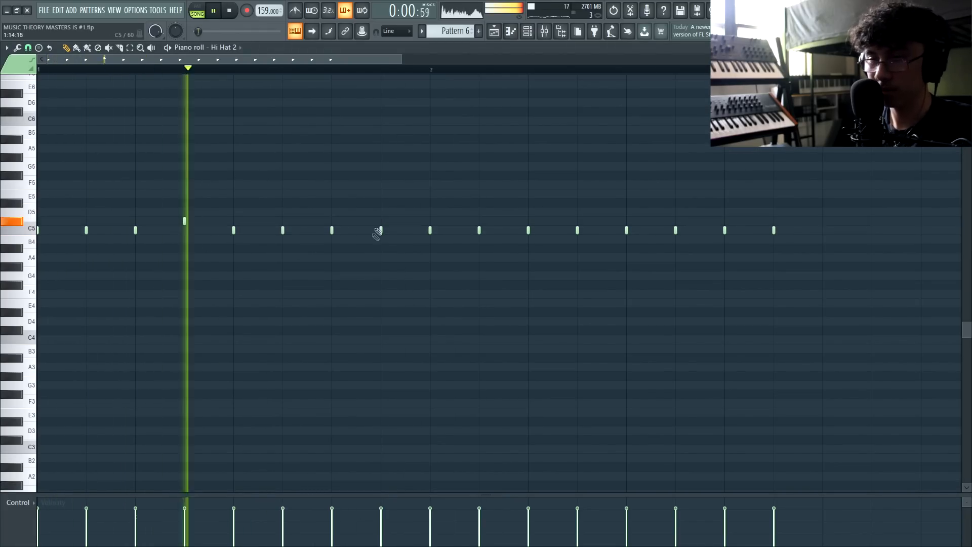
key("space")
key("space")
left_click(336, 306)
right_click(412, 304)
key("space")
key("space")
left_click(432, 304)
left_click(529, 312)
key("space")
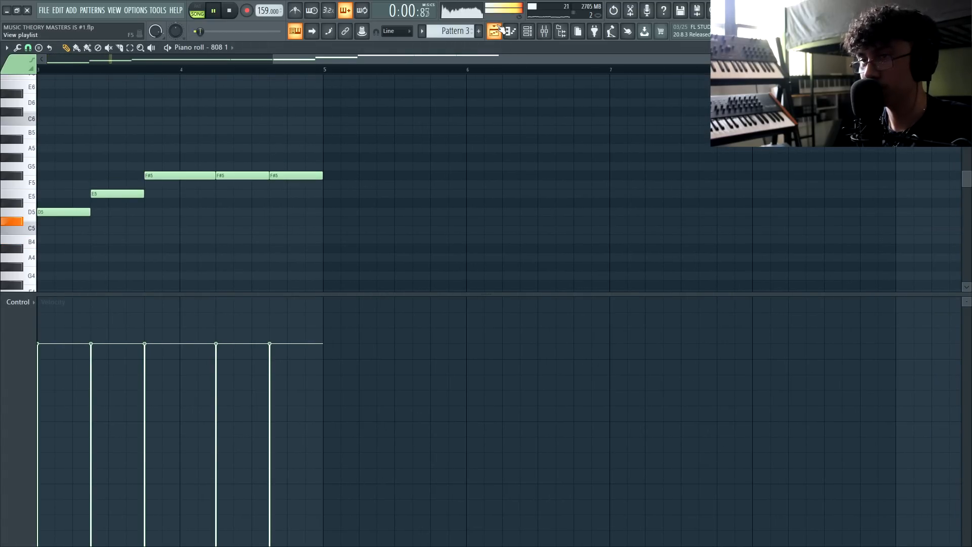
Return to the playlist and check the mel clip's sample settings
left_click(498, 28)
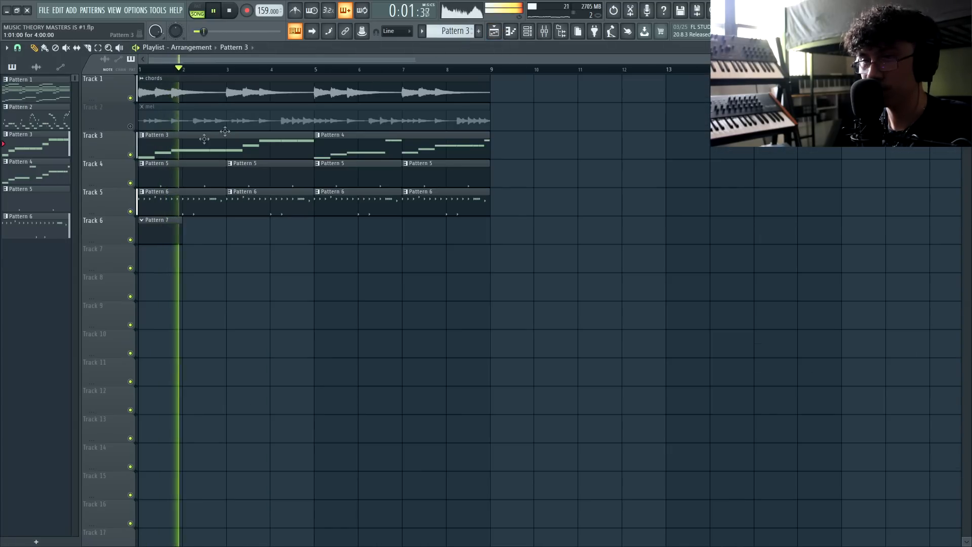
double_click(191, 122)
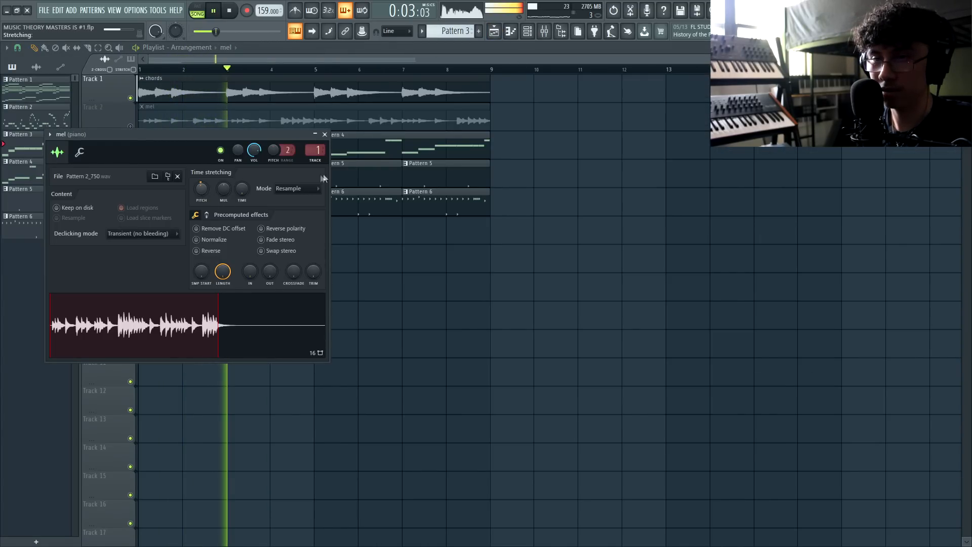
left_click(327, 135)
scroll(206, 238, "down", 2)
Program open hat hits on steps 1 and 21 in Pattern 7
double_click(153, 224)
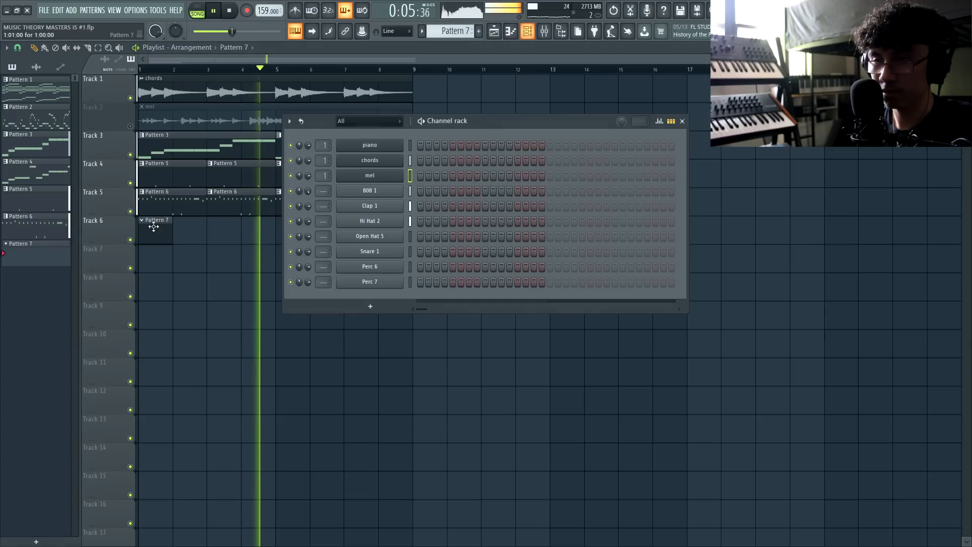
key("space")
left_click(421, 237)
key("space")
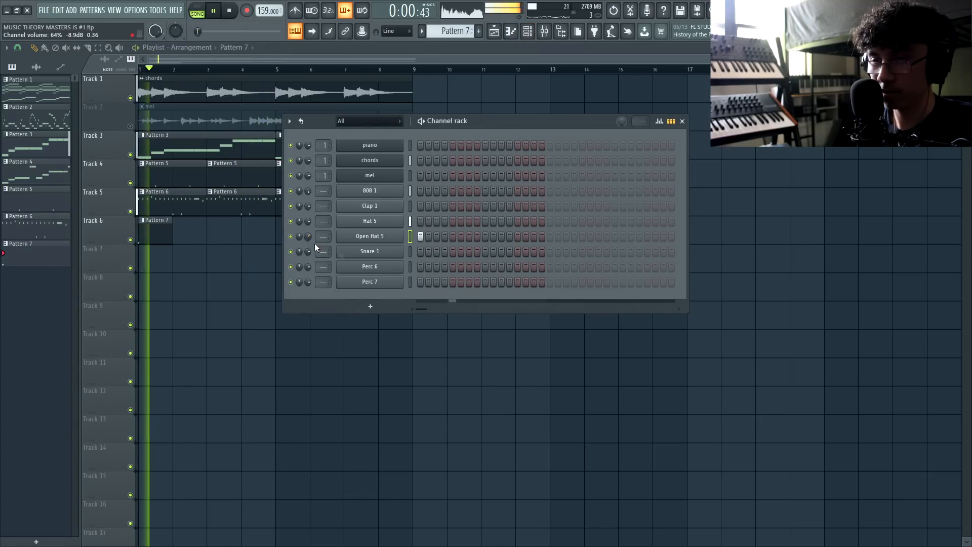
left_click(582, 237)
Place the open hat Pattern 7 clip at bar 3 on Track 6 and duplicate it into bars 5–8
left_click(213, 233)
left_click_drag(213, 233, 136, 241)
key("ctrl+b")
key("ctrl+d")
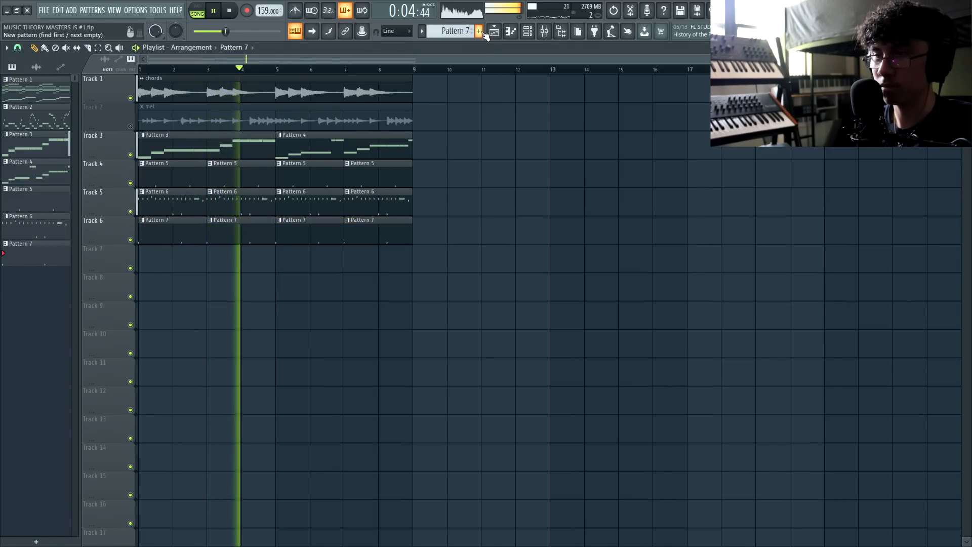
Create a new snare pattern with a hit around step 19
left_click(478, 31)
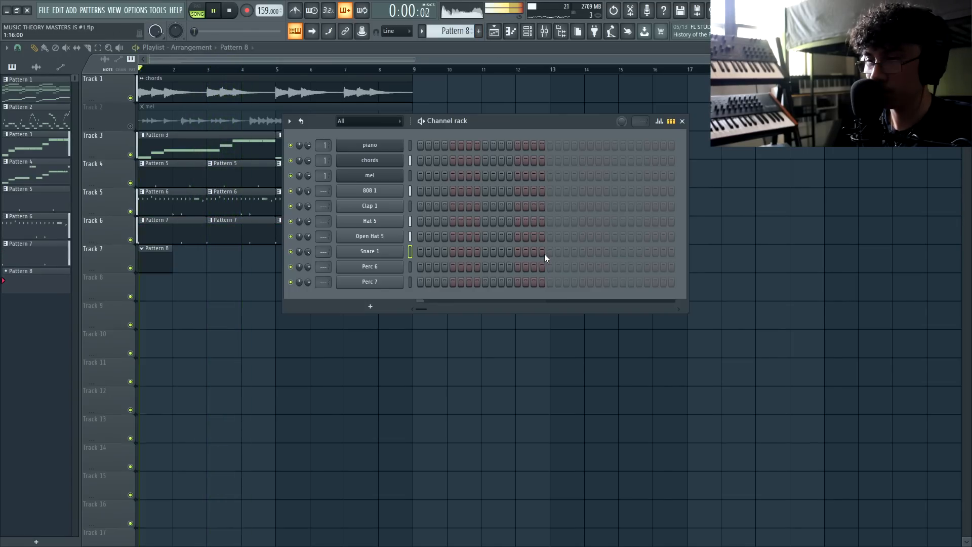
left_click(567, 252)
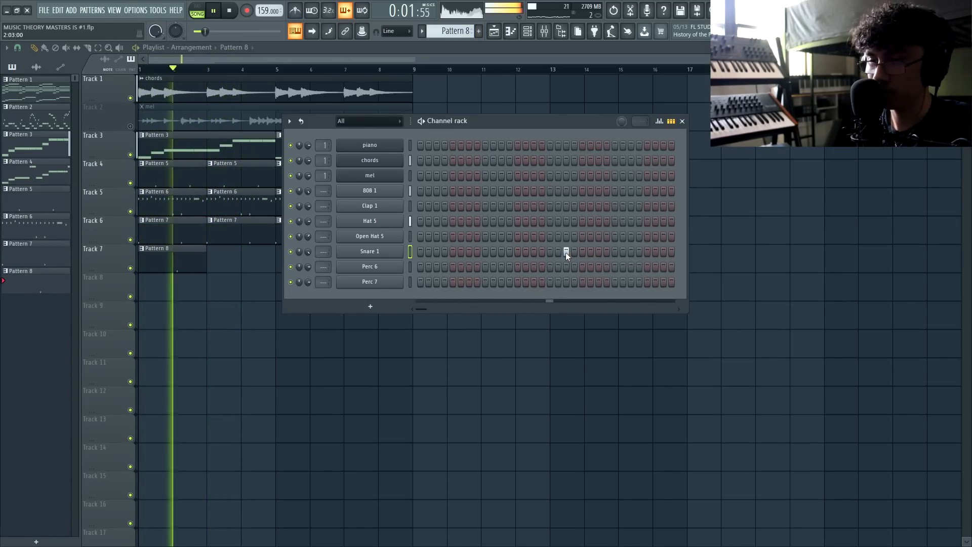
key("F6")
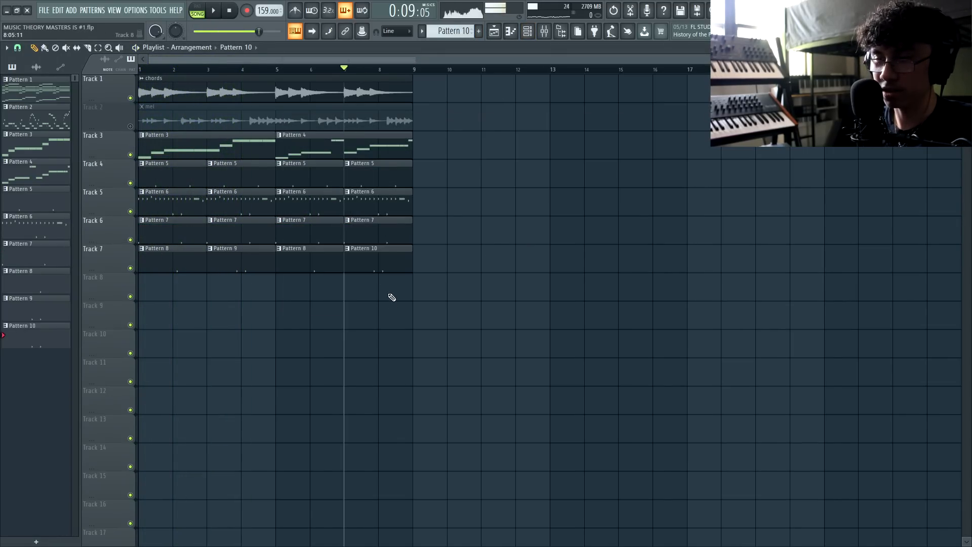
Paint a run of E5 snare notes in the piano roll and move the Pattern 12 clip to bar 5 on Track 9
key("F7")
key("space")
scroll(324, 244, "up", 3)
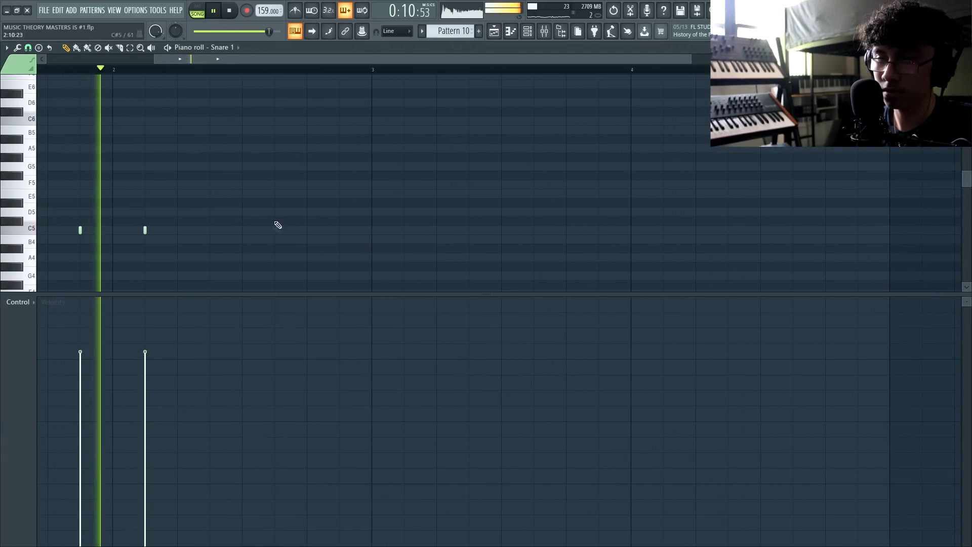
left_click(277, 197)
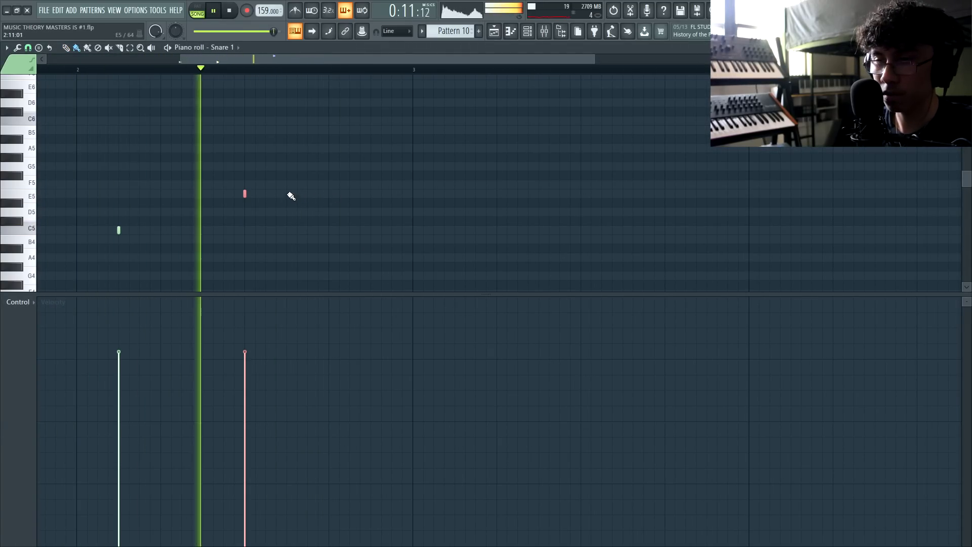
left_click_drag(288, 194, 317, 201)
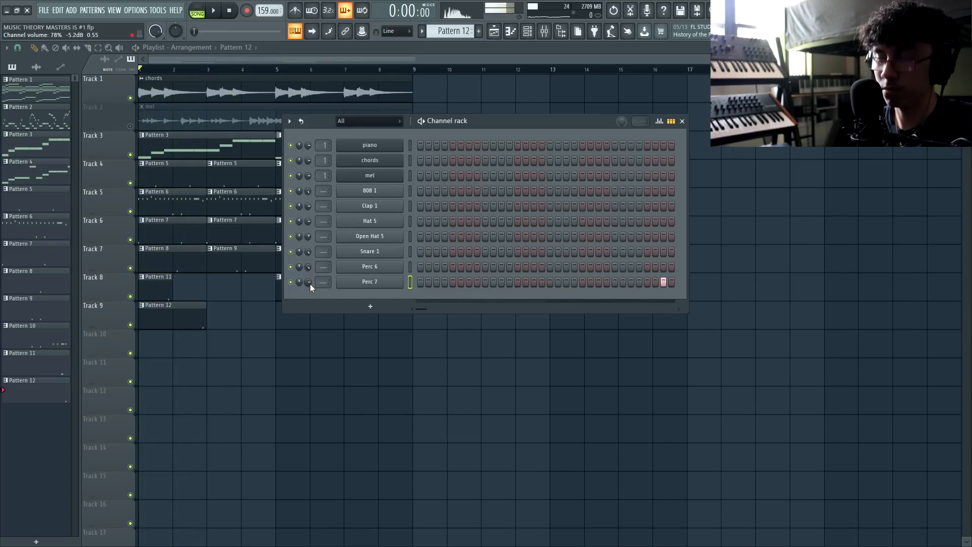
key("space")
left_click_drag(248, 319, 317, 314)
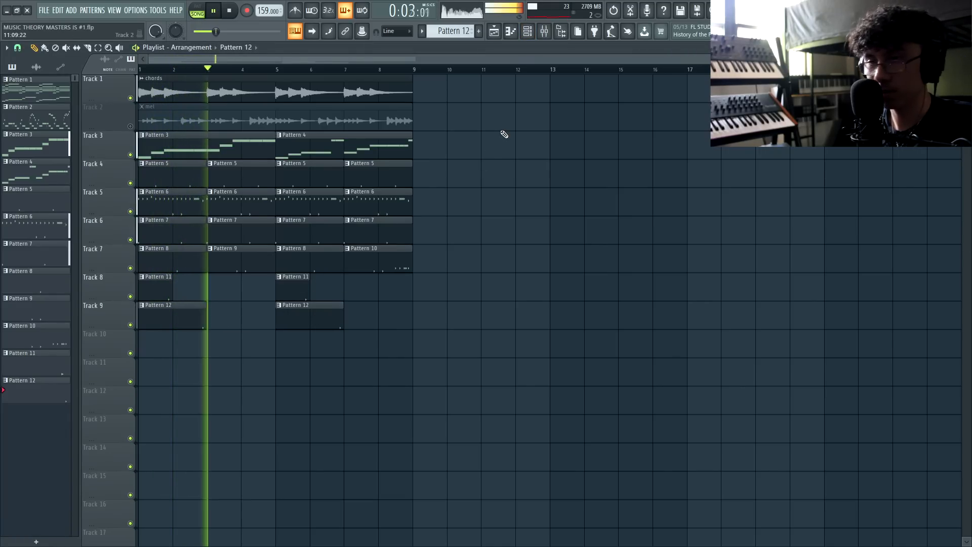
key("F6")
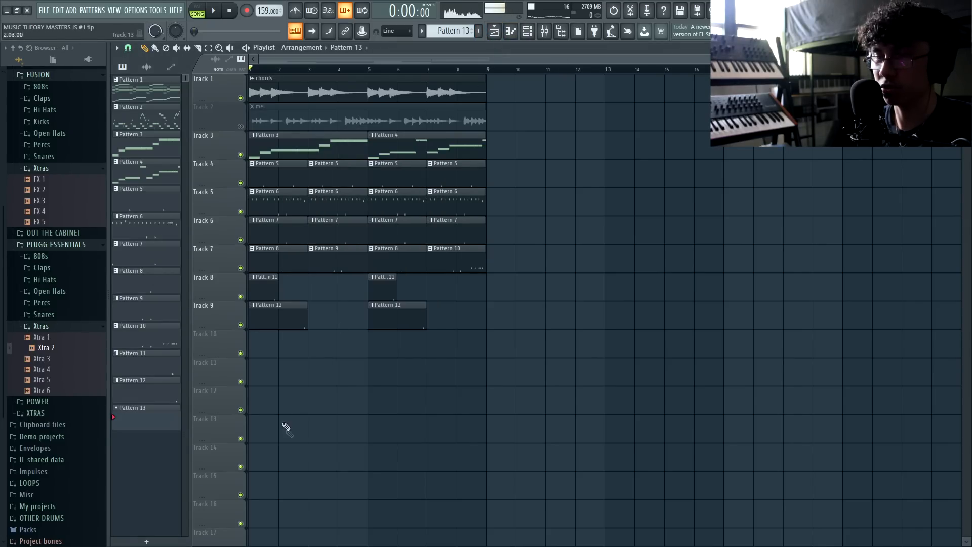
Place the Xtra 2 Pattern 13 clip at bar 1 on Track 10 and close the sample browser
left_click(256, 338)
key("space")
key("F6")
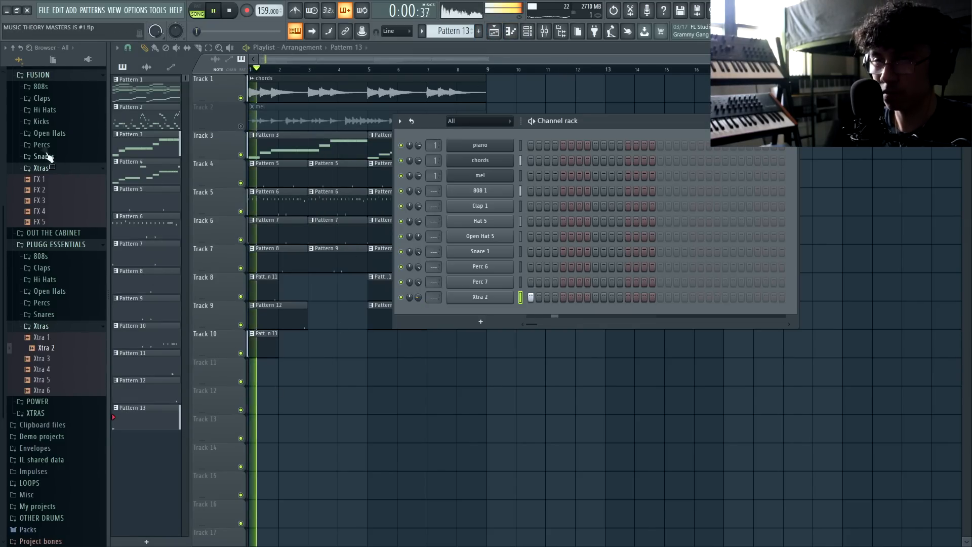
left_click(10, 60)
left_click(562, 33)
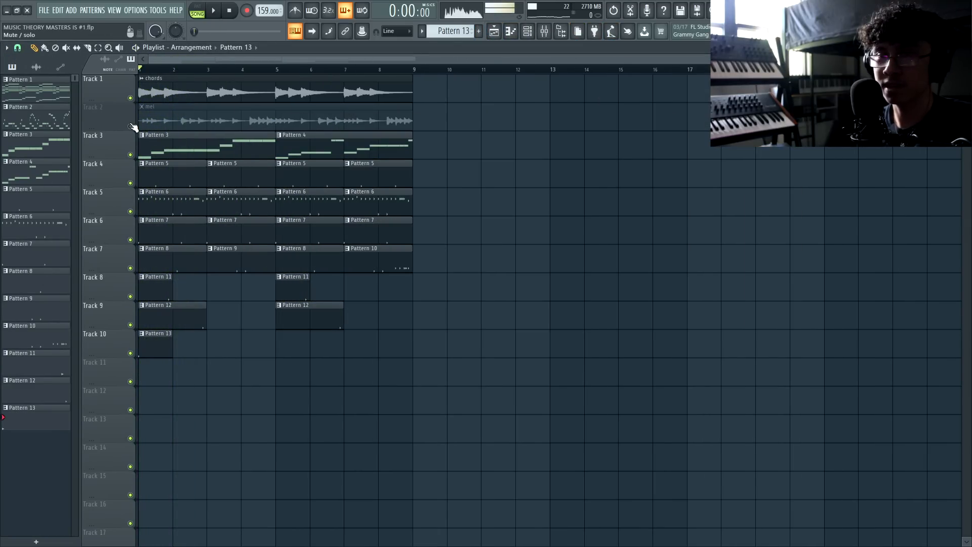
key("space")
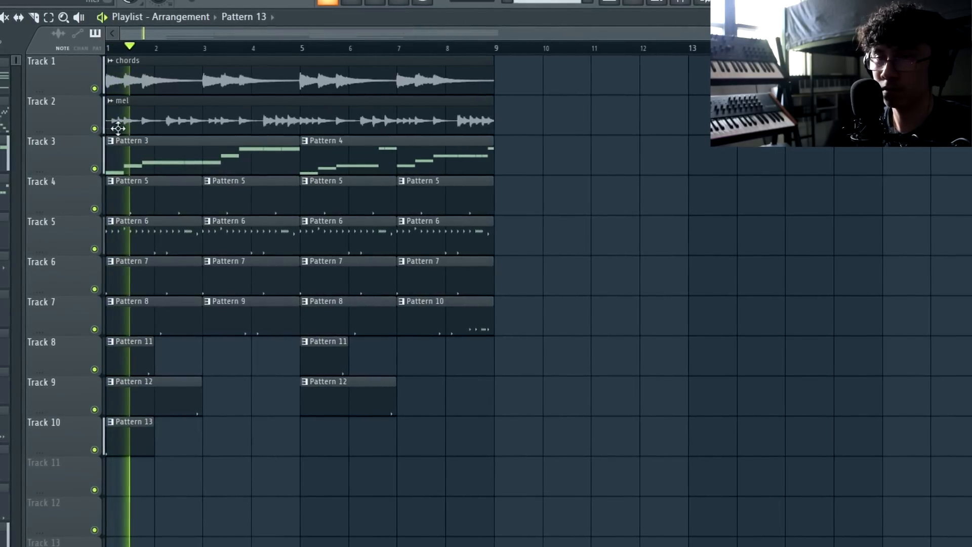
Check the mel clip's sample settings, then add a first-step Kick 4 hit to Pattern 14
double_click(177, 118)
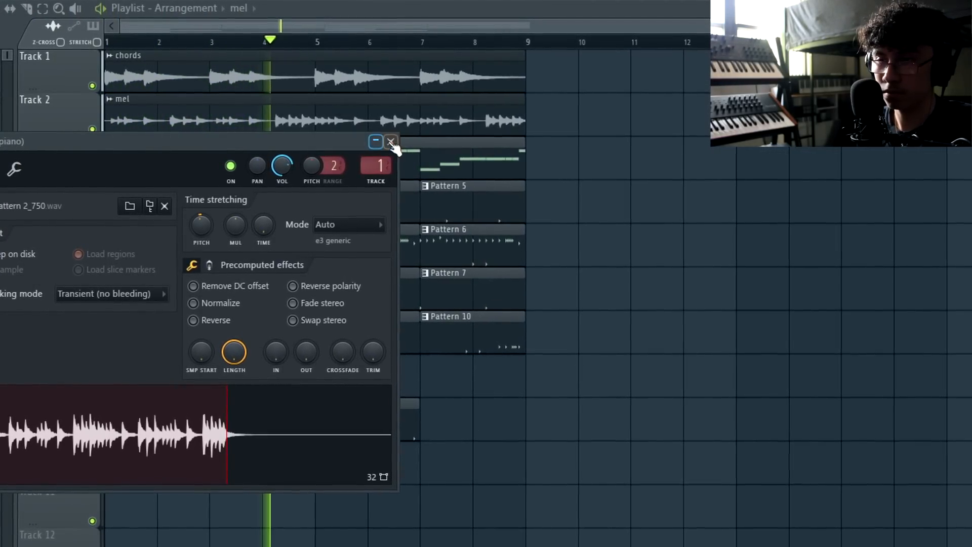
left_click(385, 141)
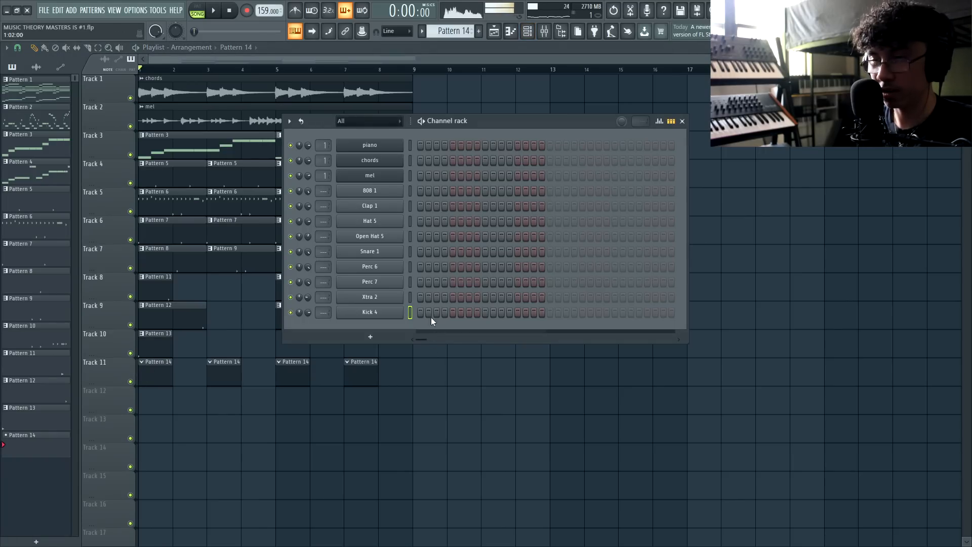
left_click(420, 313)
key("space")
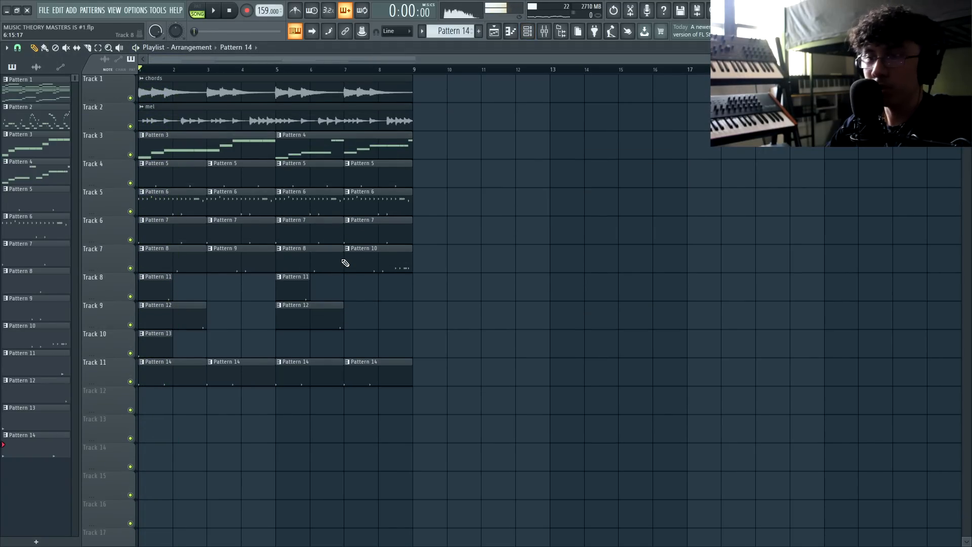